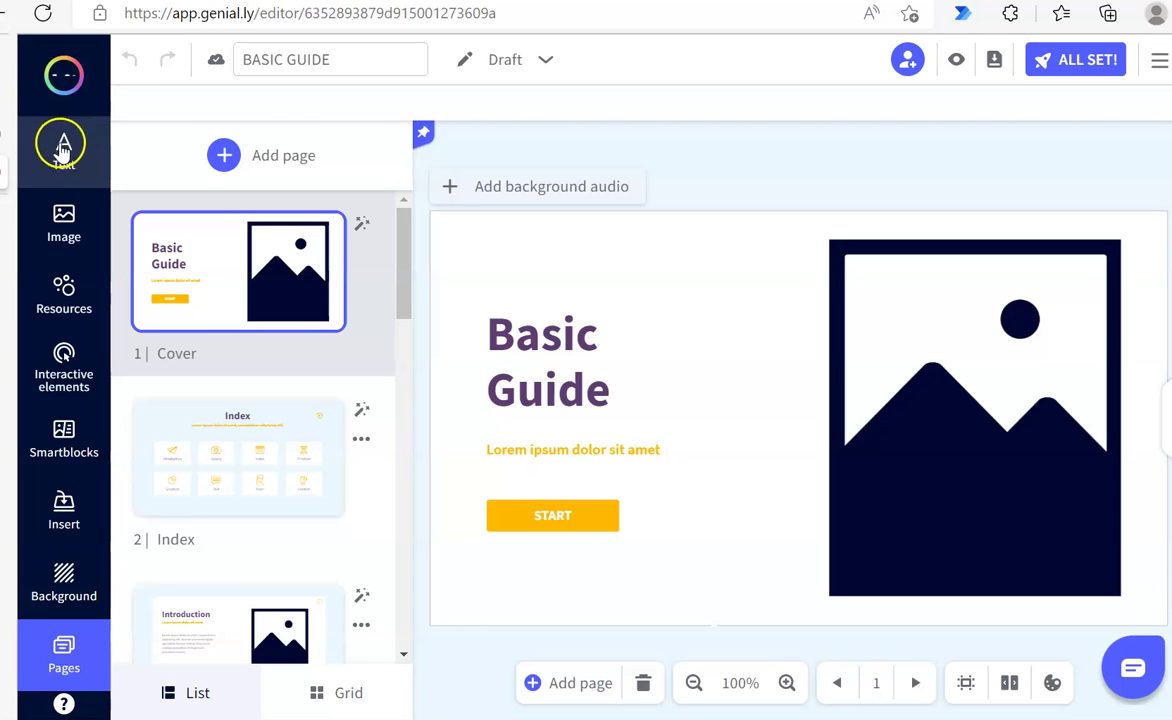
Step: Set the font of the cover's "Basic Guide" title to Bowlby One SC
{"action": "left_click", "coordinate": [594, 333]}
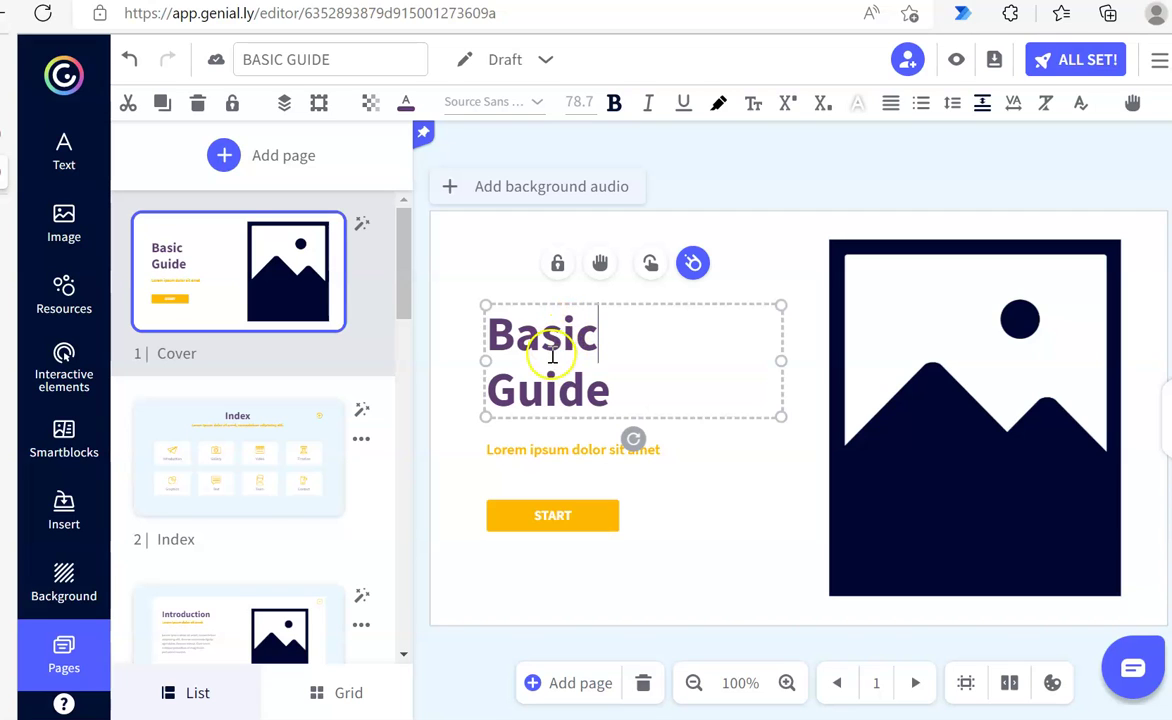
{"action": "left_click_drag", "start_coordinate": [613, 390], "coordinate": [477, 333]}
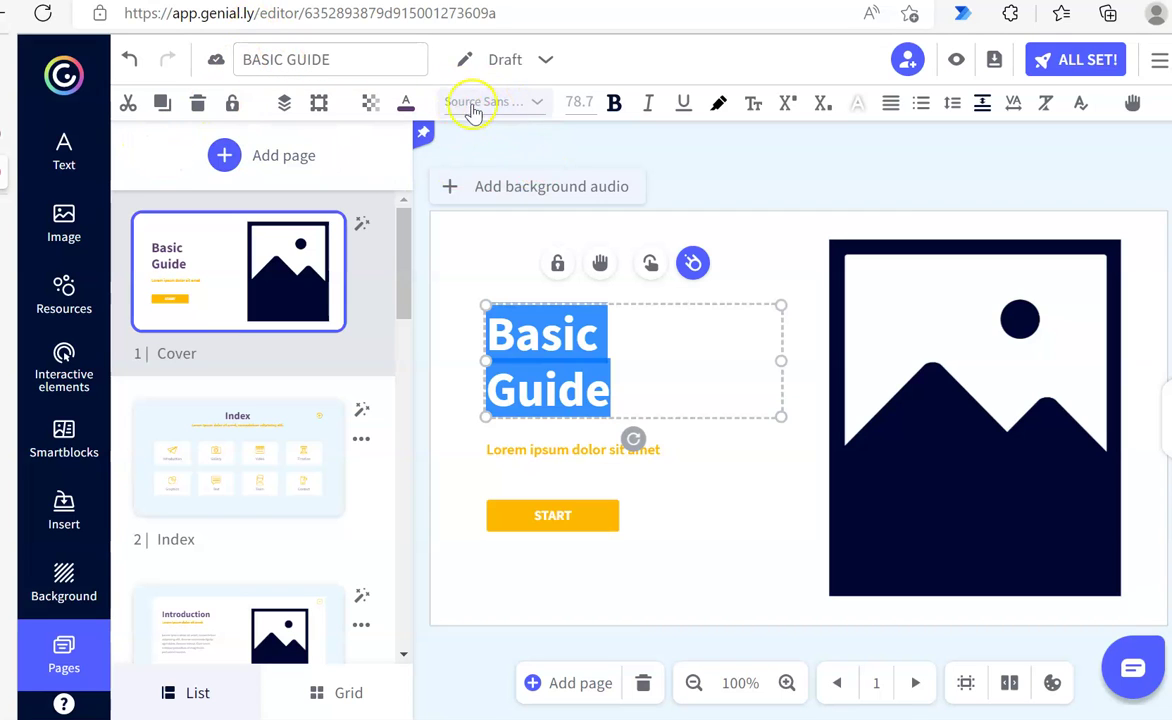
{"action": "left_click", "coordinate": [537, 102]}
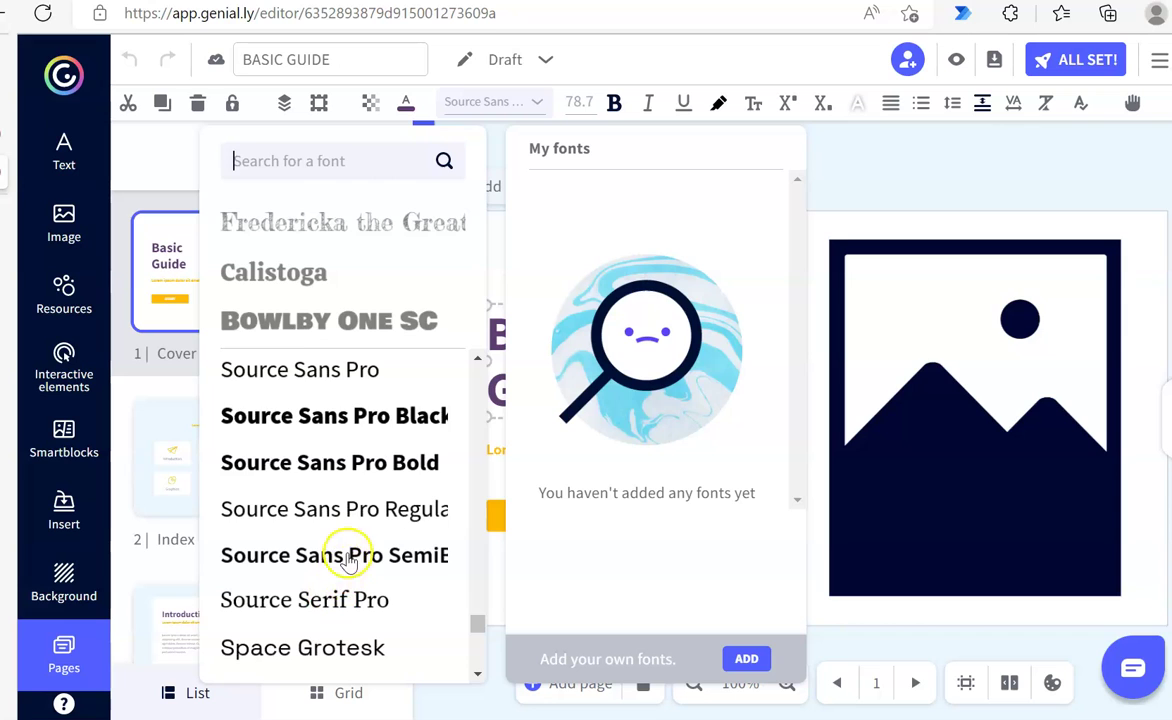
{"action": "scroll", "coordinate": [347, 555], "scroll_direction": "down", "scroll_amount": 3}
{"action": "left_click", "coordinate": [312, 338]}
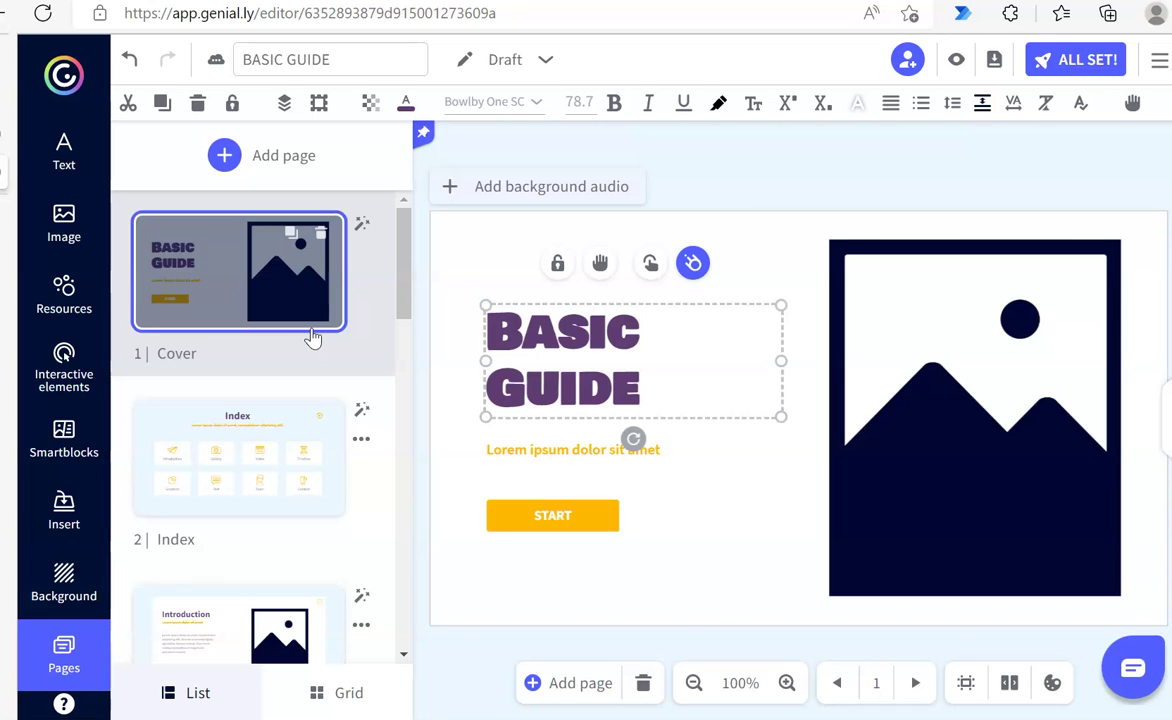
Step: Set the "Basic Guide" title's font size to 85 px
{"action": "left_click", "coordinate": [578, 108]}
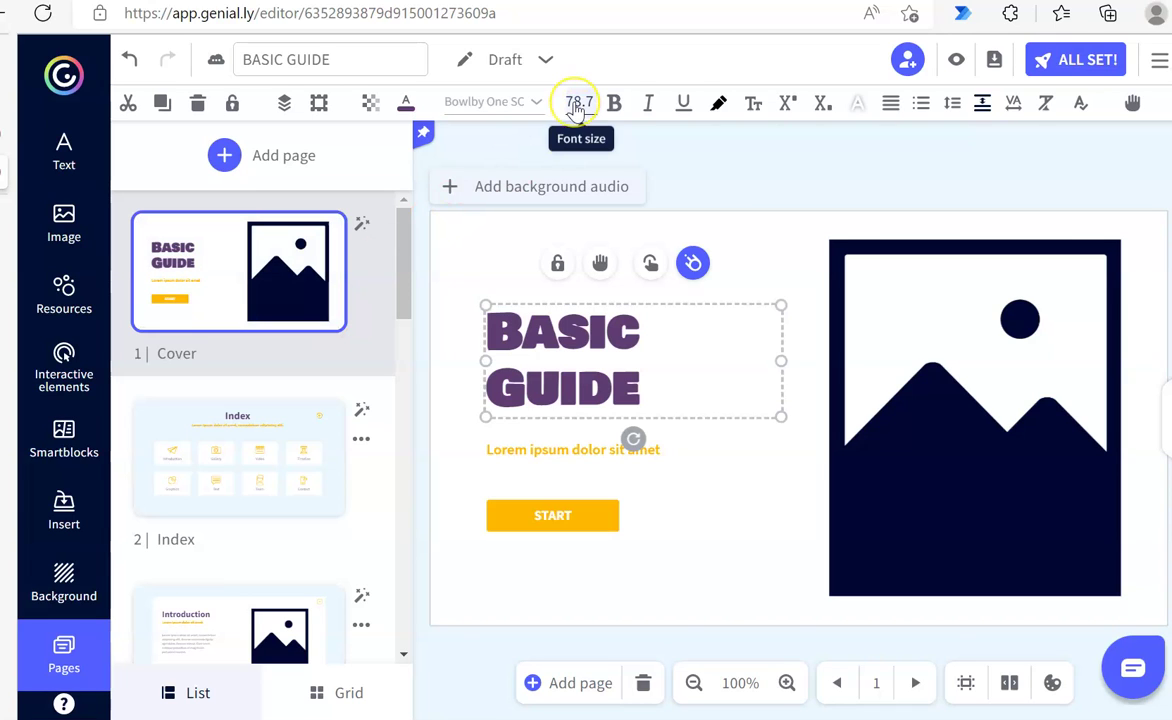
{"action": "left_click", "coordinate": [577, 105]}
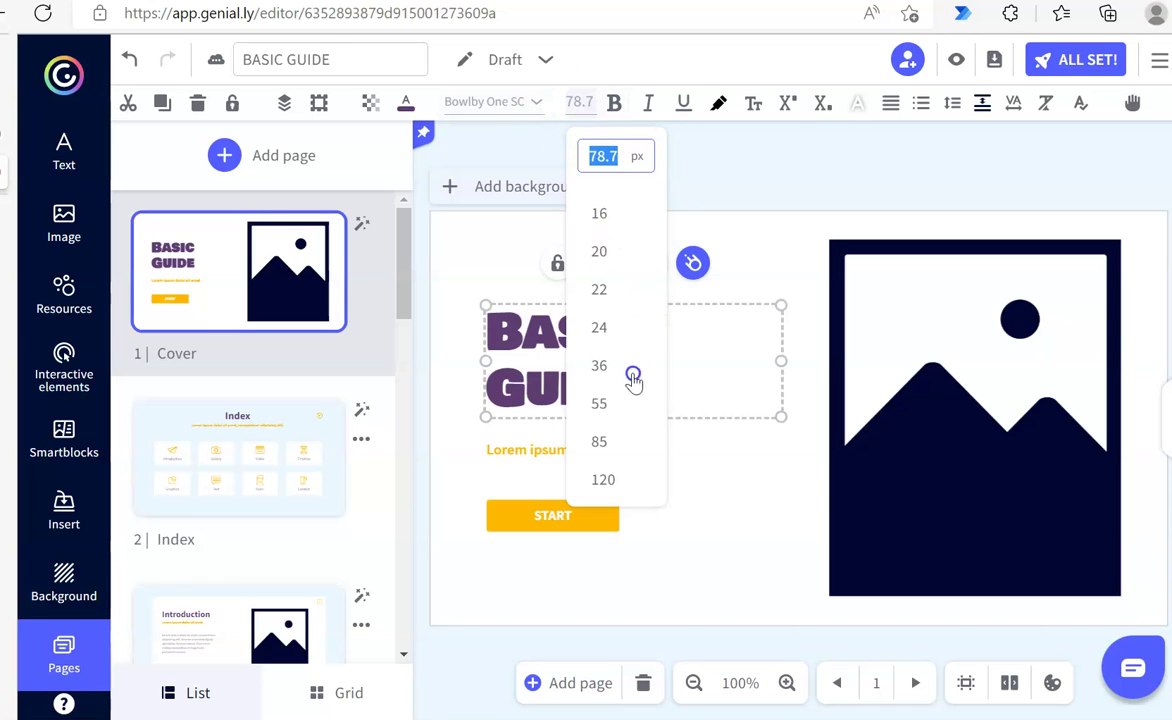
{"action": "left_click", "coordinate": [603, 441]}
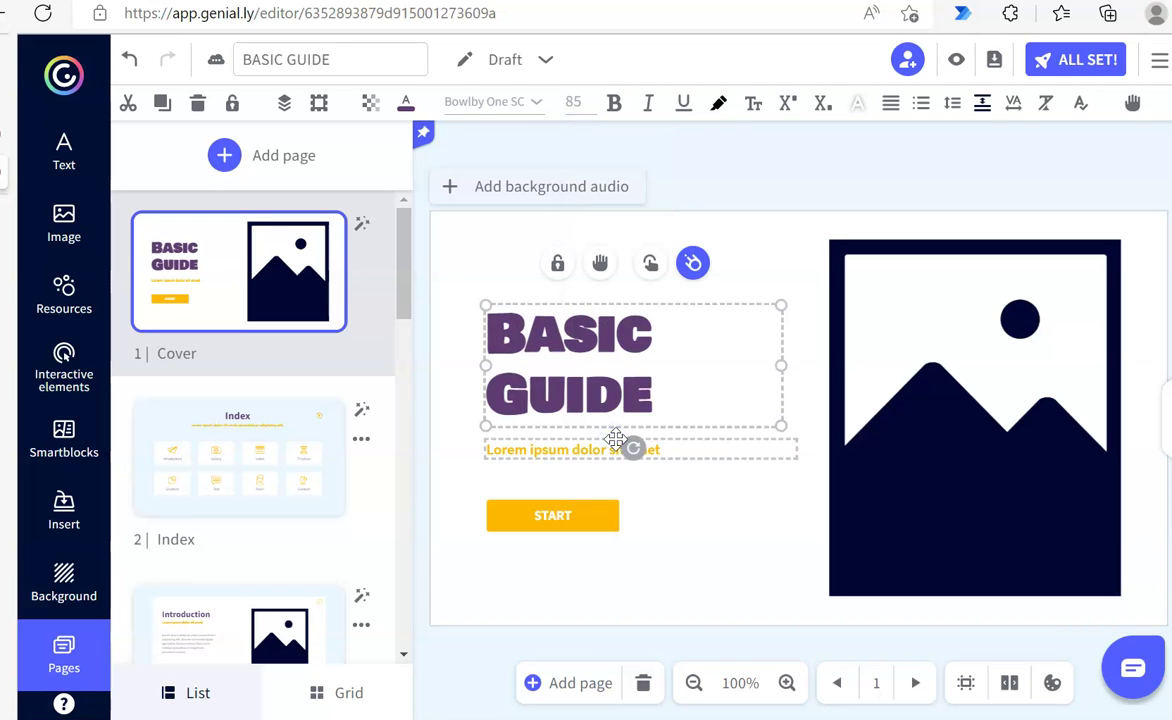
Step: Change the title's text color to the blue sample #147BB7 and deselect the text
{"action": "left_click", "coordinate": [405, 104]}
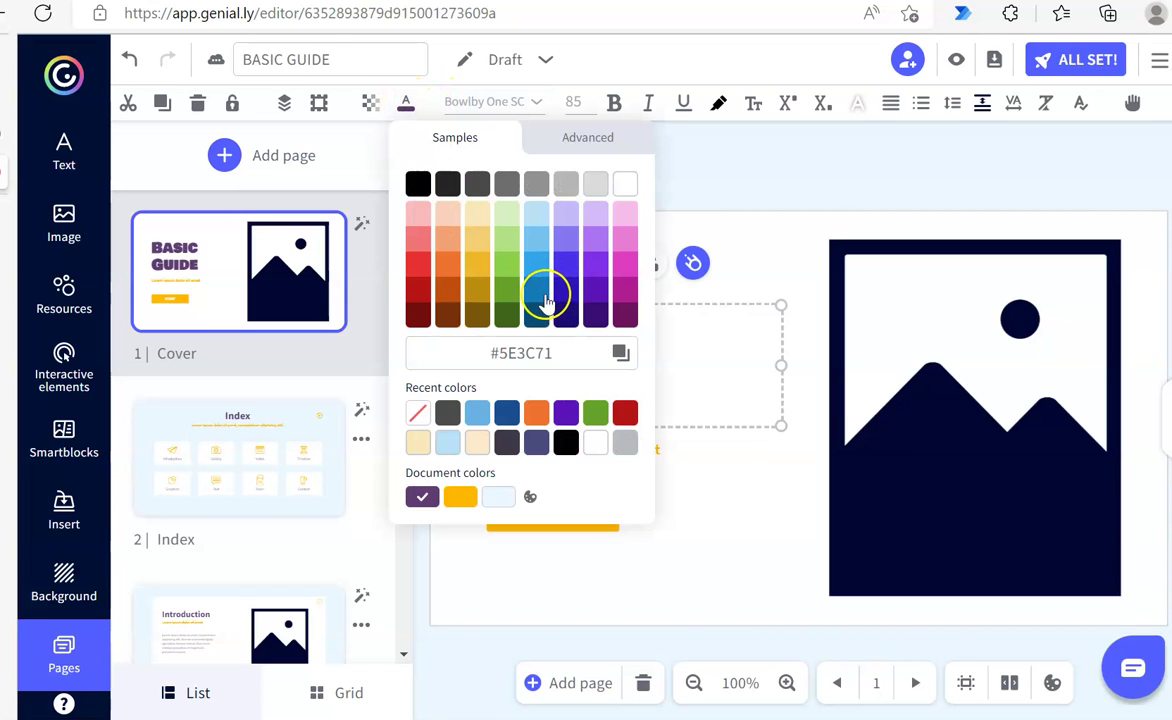
{"action": "left_click", "coordinate": [537, 292]}
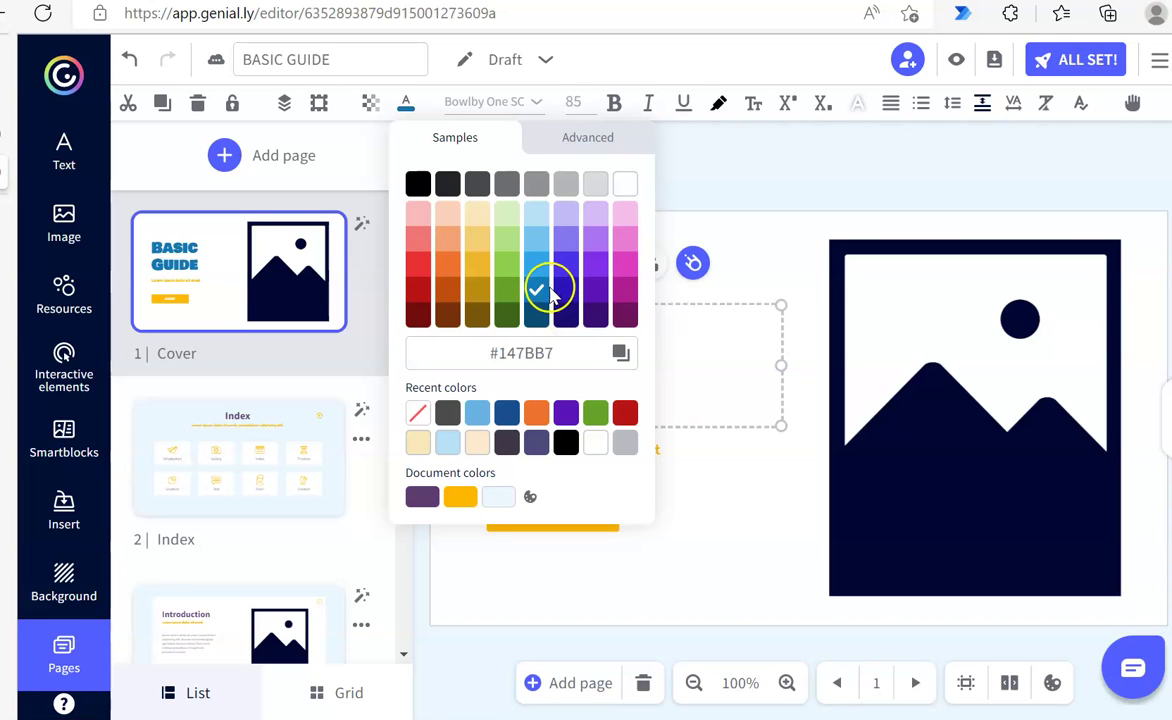
{"action": "left_click", "coordinate": [710, 482]}
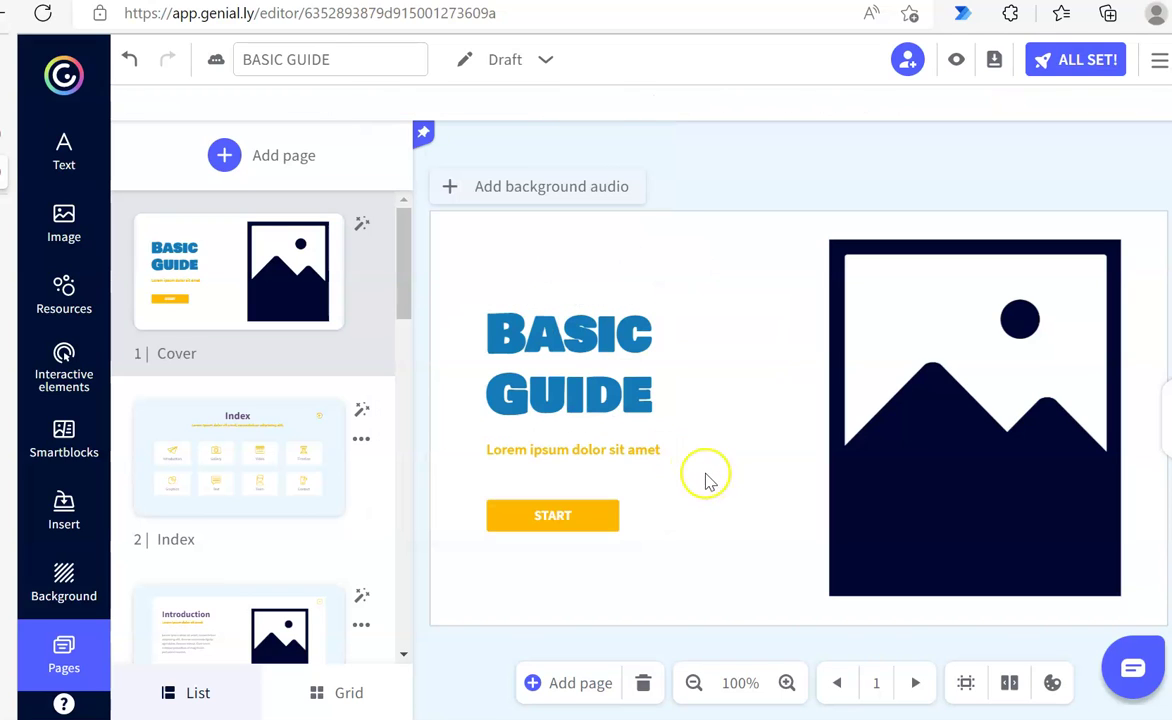
Step: Lower the opacity of the "Basic Guide" title to 65
{"action": "left_click", "coordinate": [579, 413]}
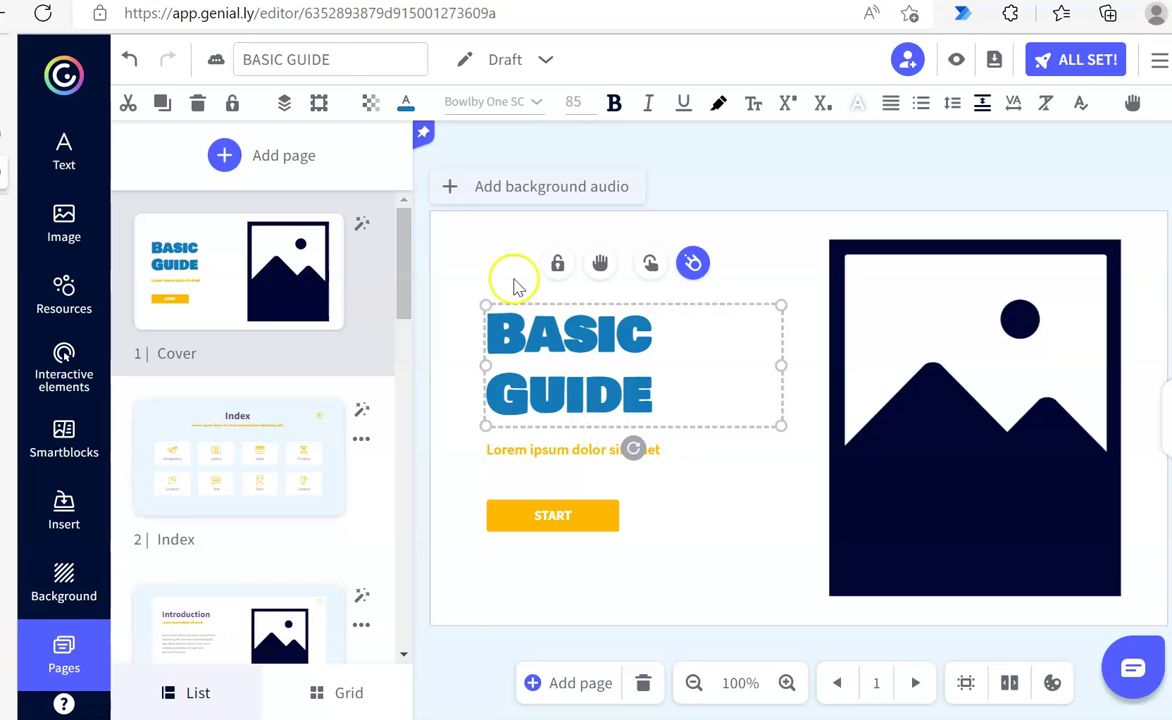
{"action": "left_click", "coordinate": [369, 104]}
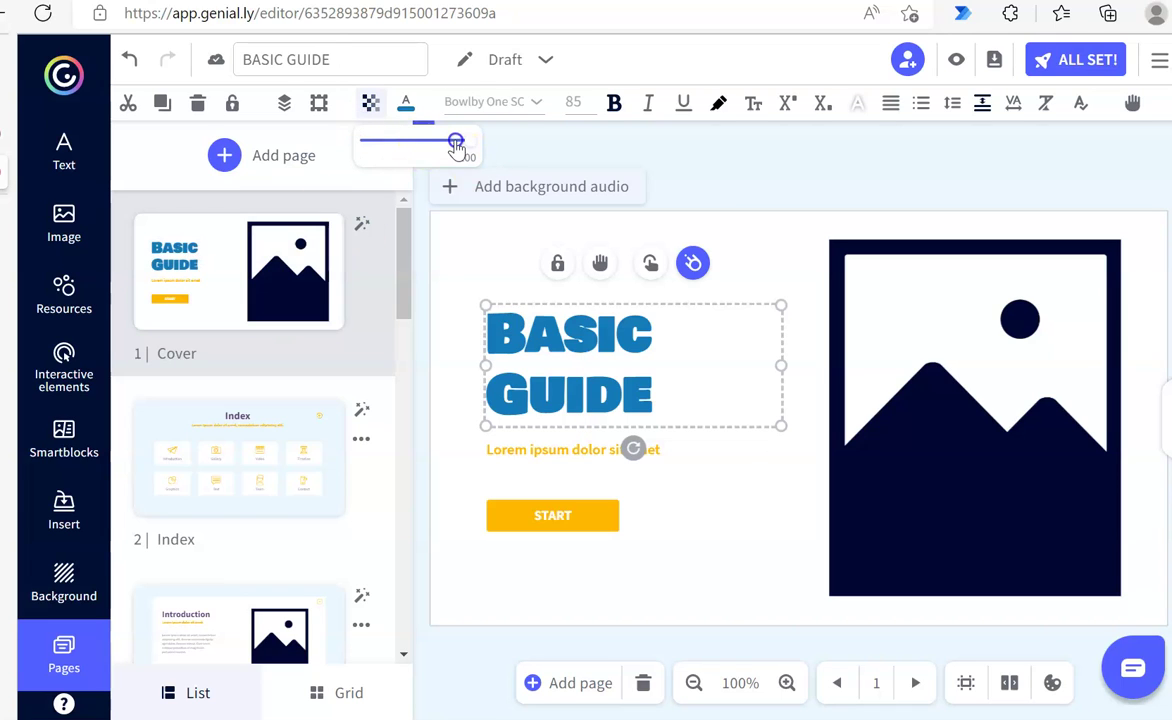
{"action": "left_click_drag", "start_coordinate": [465, 145], "coordinate": [434, 152]}
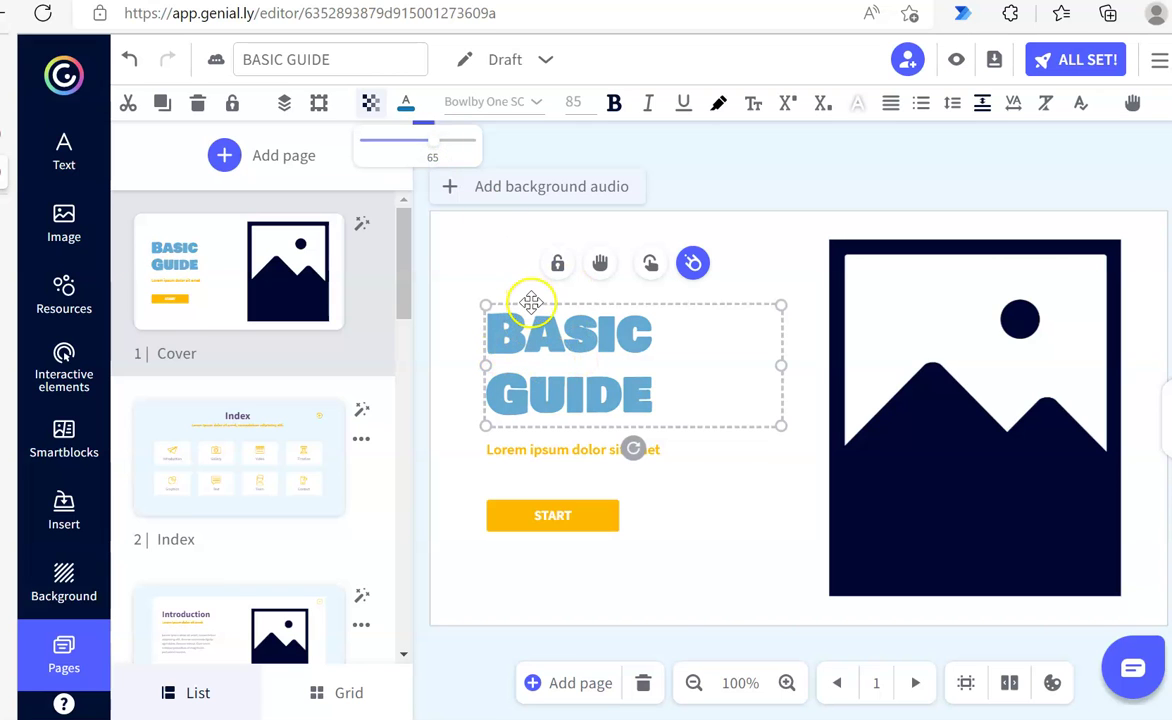
Step: Move the semi-transparent title onto the upper part of the cover's image placeholder and deselect it
{"action": "left_click_drag", "start_coordinate": [548, 311], "coordinate": [900, 296]}
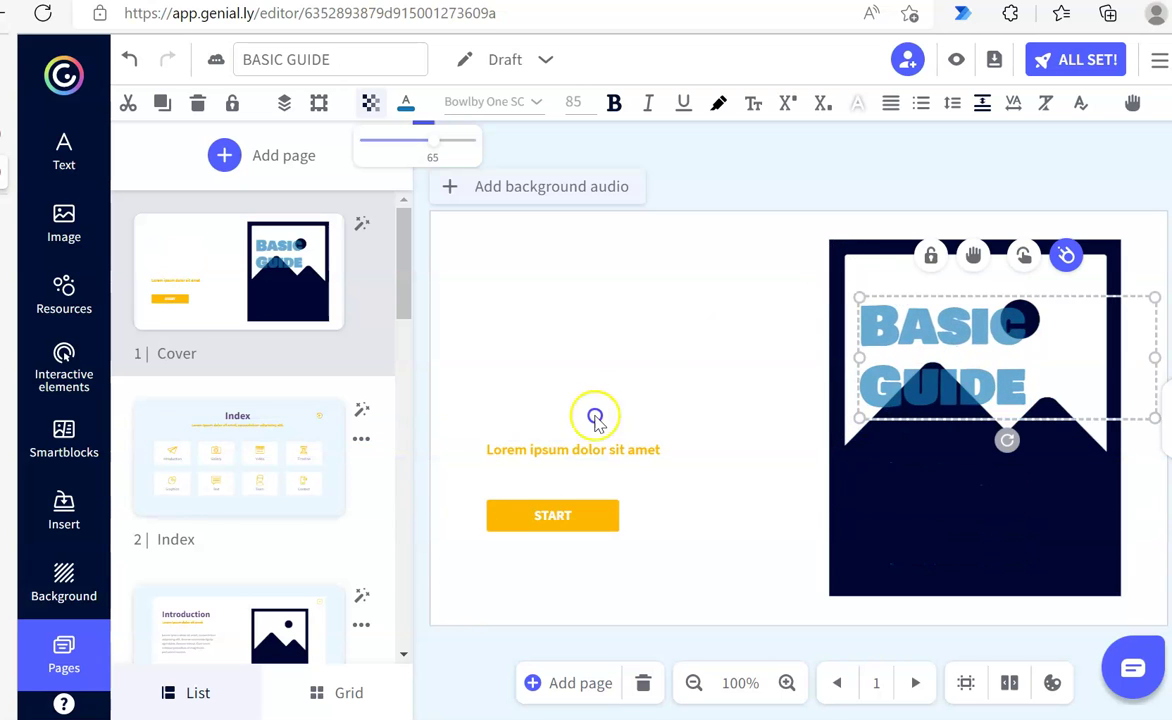
{"action": "left_click", "coordinate": [581, 312]}
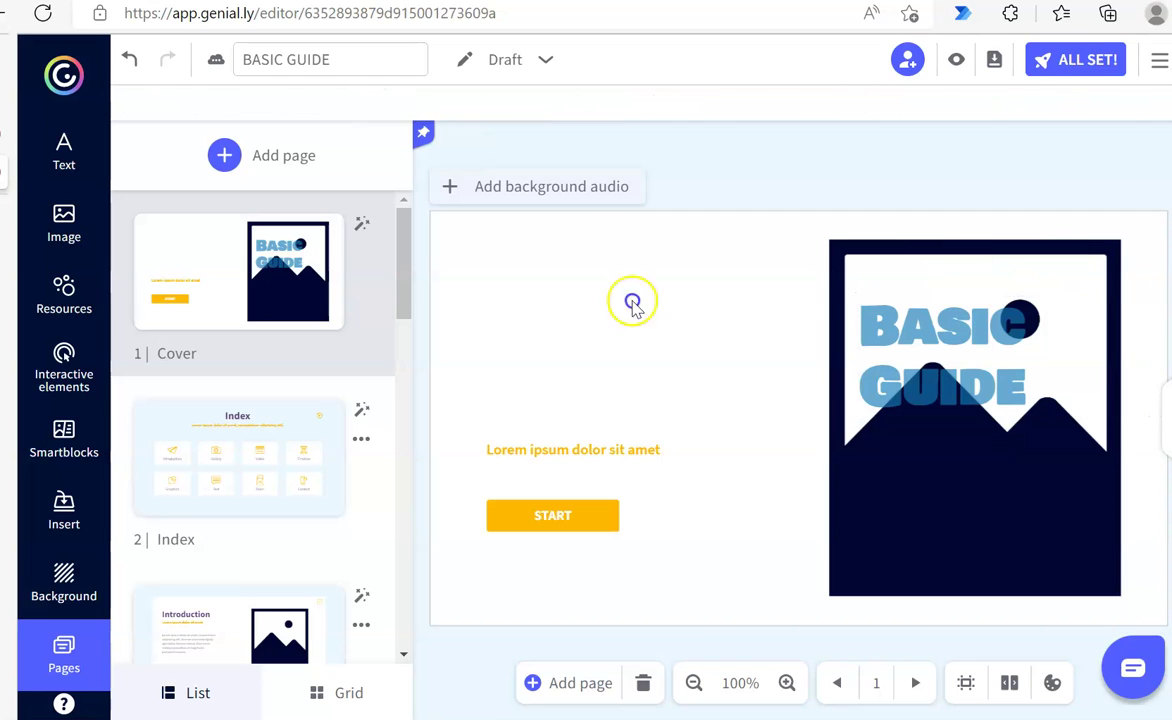
Step: Align the title to the top center of the page and narrow its text box to fit the words
{"action": "left_click", "coordinate": [944, 314]}
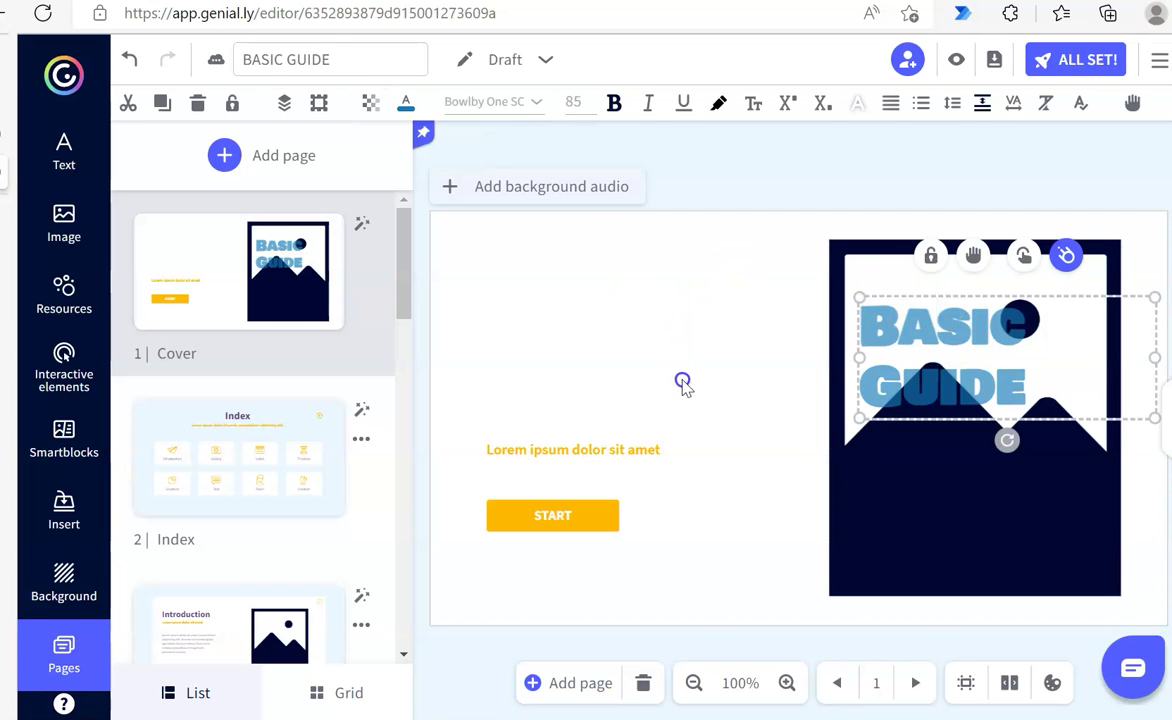
{"action": "left_click", "coordinate": [320, 104]}
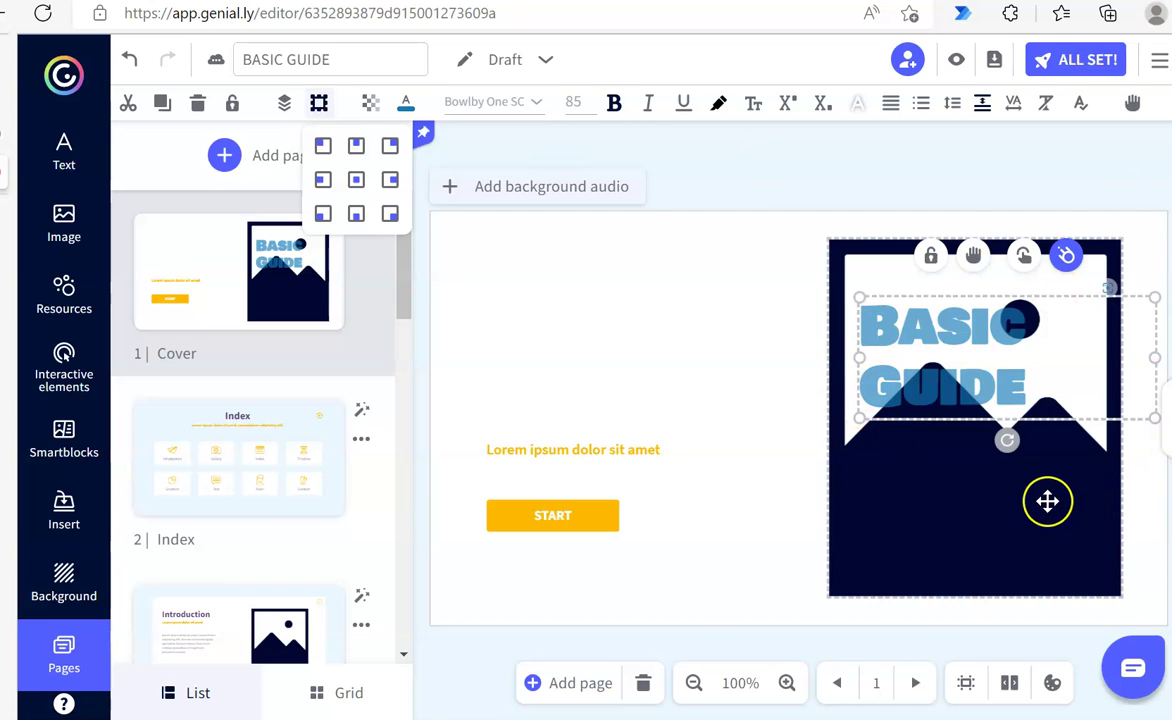
{"action": "left_click", "coordinate": [357, 147]}
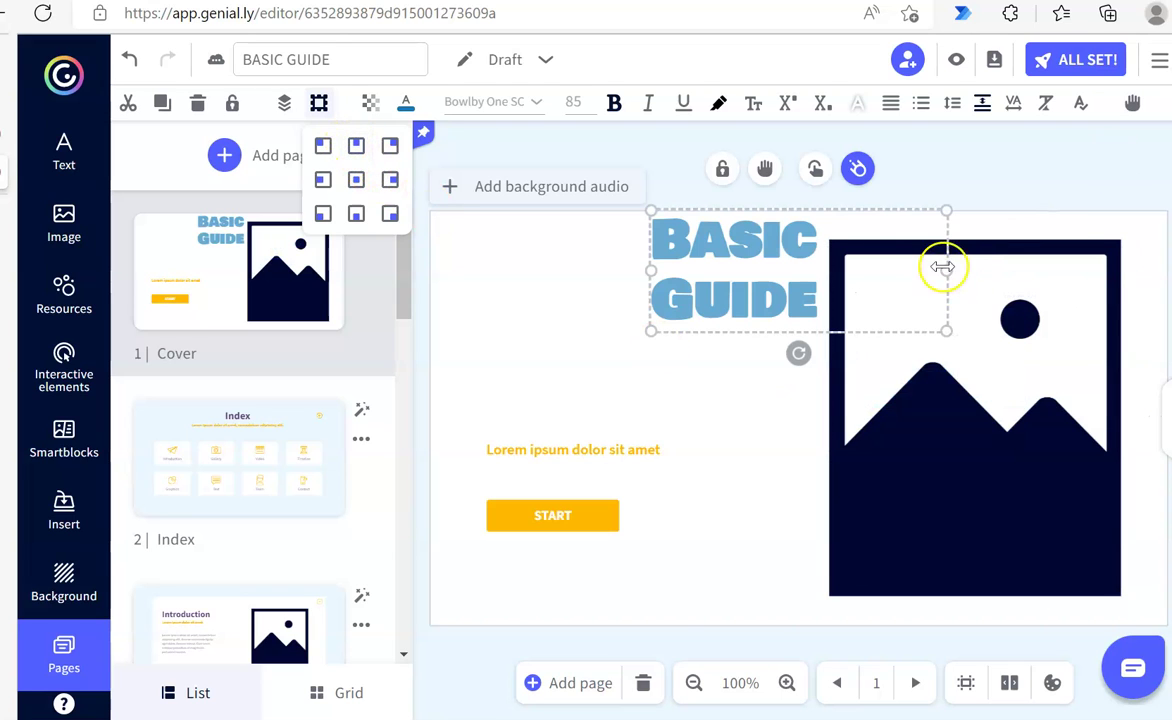
{"action": "left_click_drag", "start_coordinate": [946, 270], "coordinate": [843, 302]}
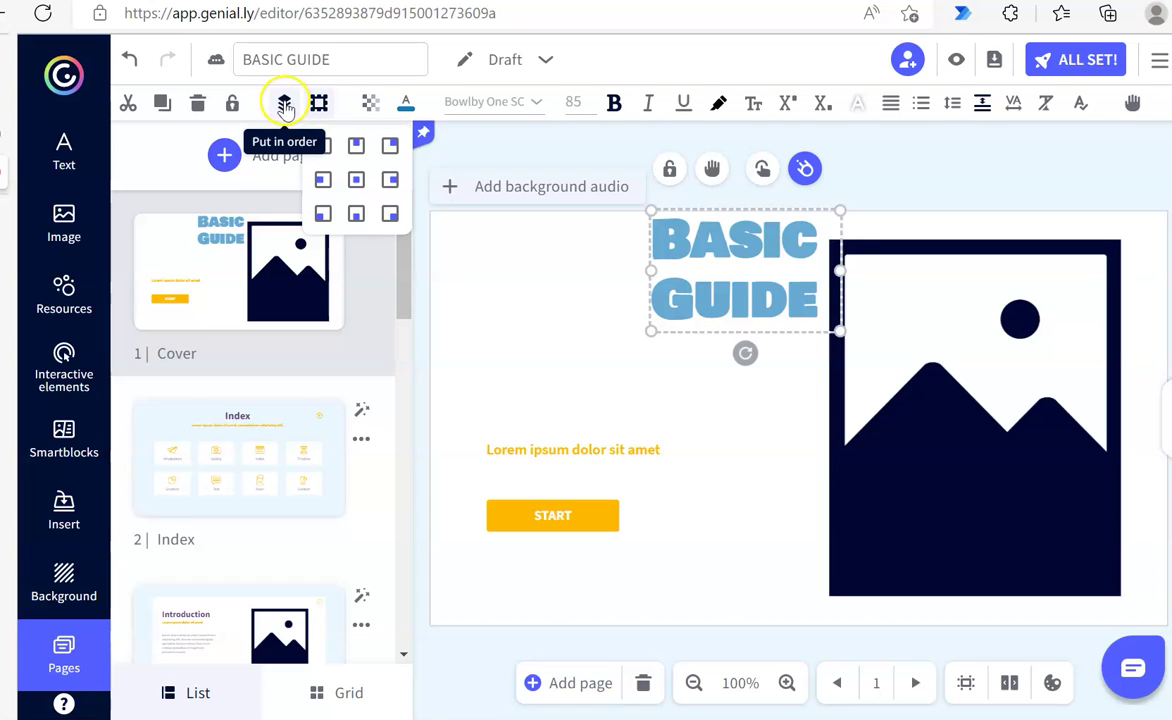
Step: Place the title across the lower-left edge of the image placeholder and send it to the back
{"action": "left_click", "coordinate": [632, 367]}
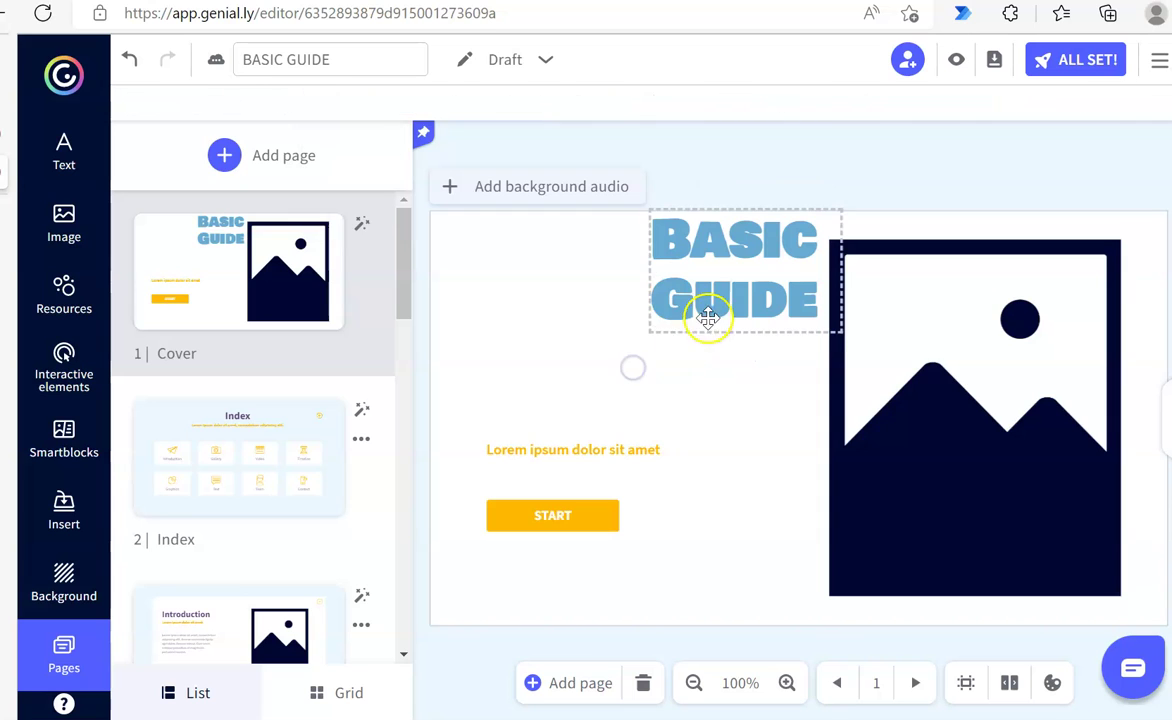
{"action": "left_click_drag", "start_coordinate": [701, 318], "coordinate": [781, 562]}
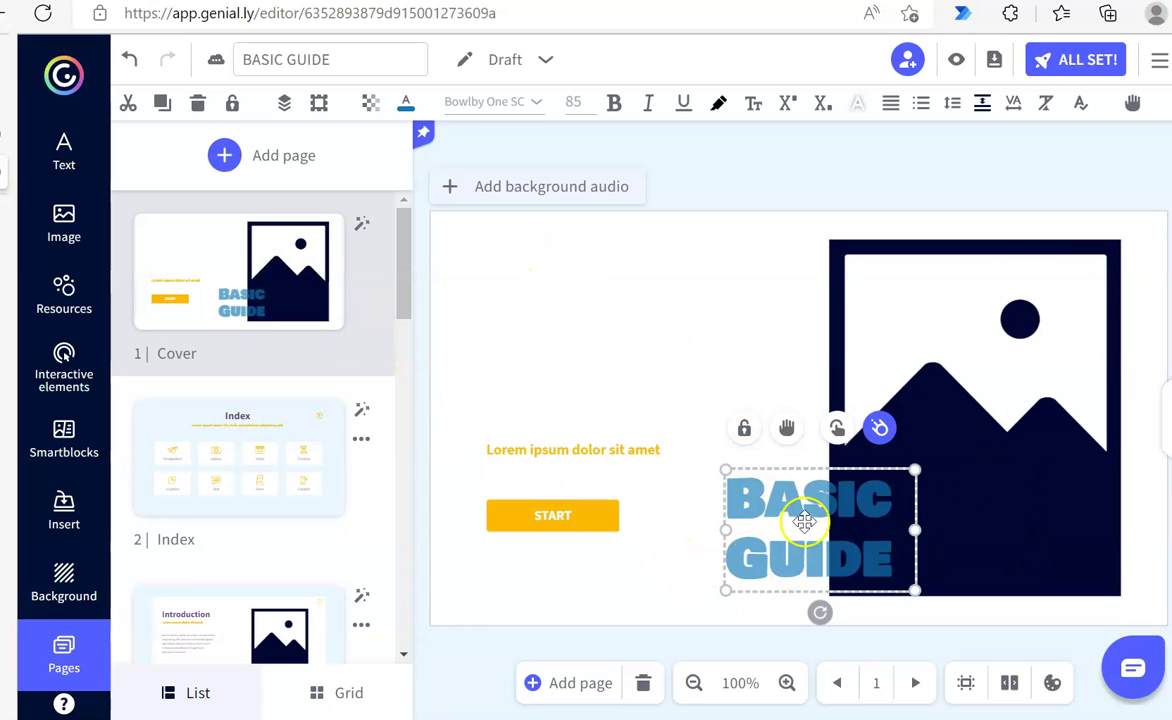
{"action": "left_click_drag", "start_coordinate": [774, 499], "coordinate": [729, 503]}
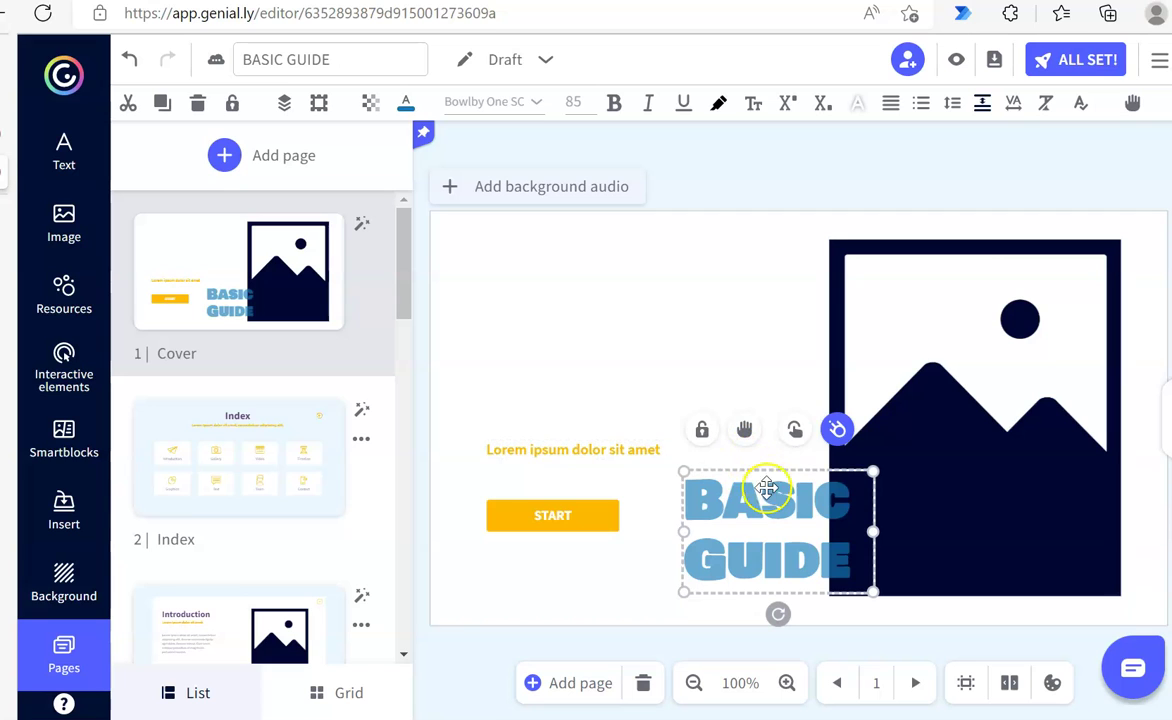
{"action": "left_click", "coordinate": [286, 106]}
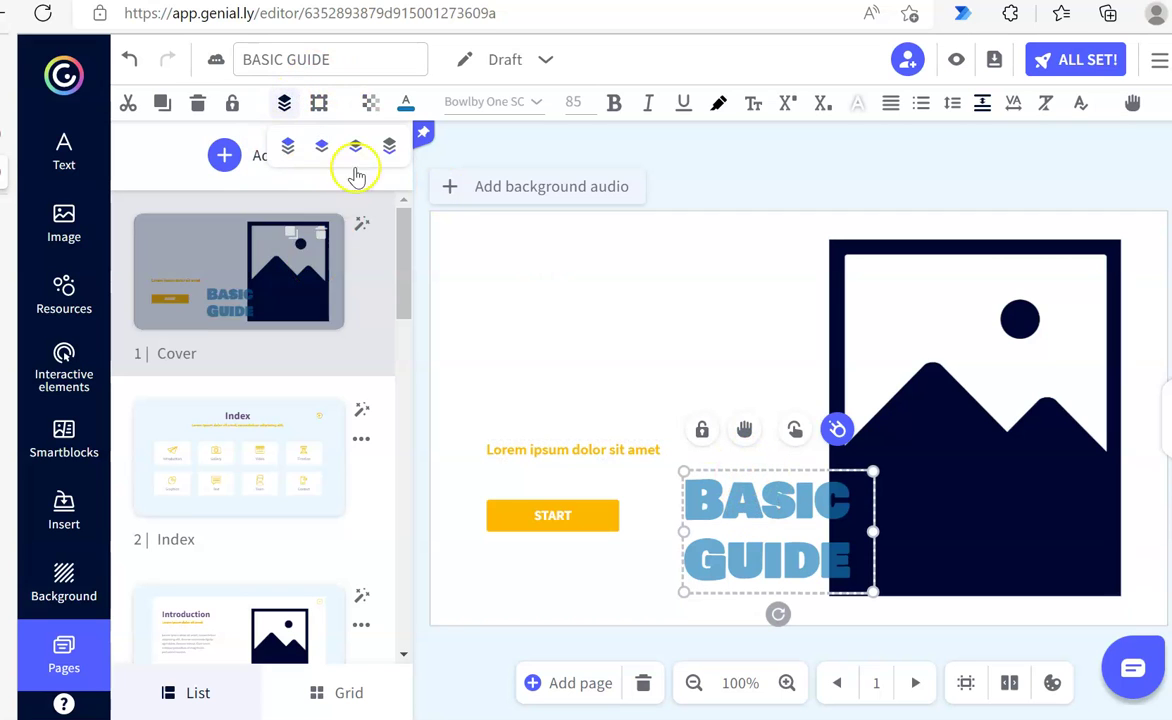
{"action": "left_click", "coordinate": [390, 148]}
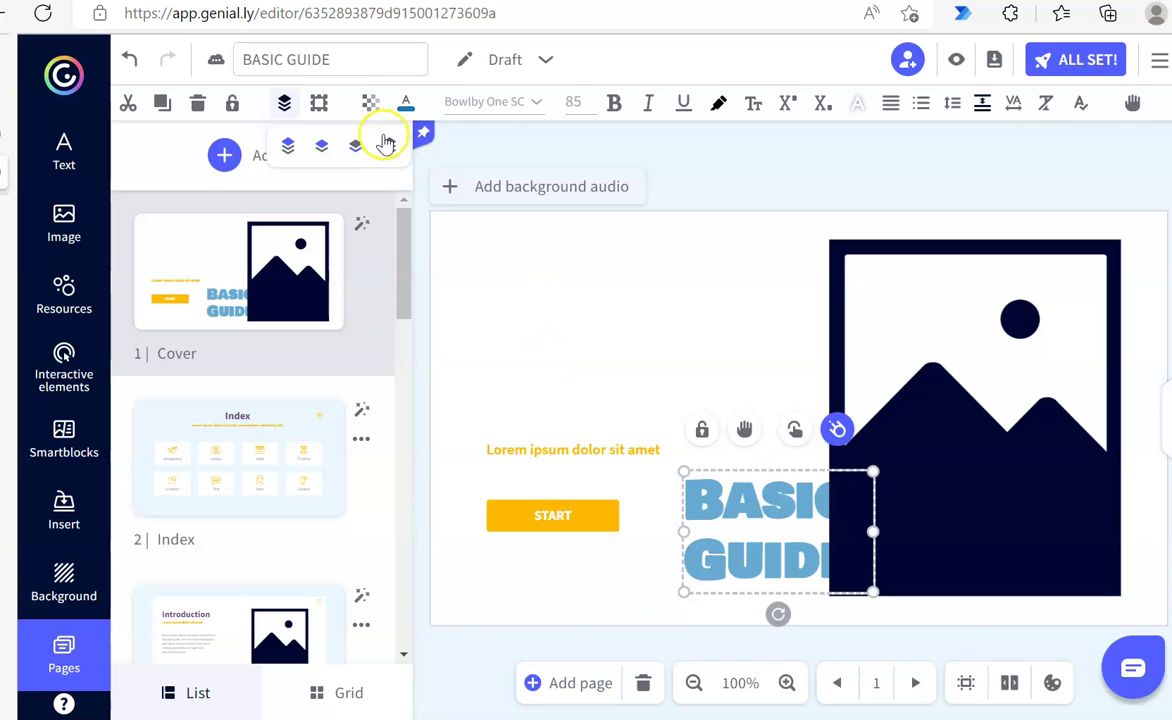
Step: Bring the "Basic Guide" title to the front of the image placeholder and deselect it
{"action": "left_click", "coordinate": [285, 106]}
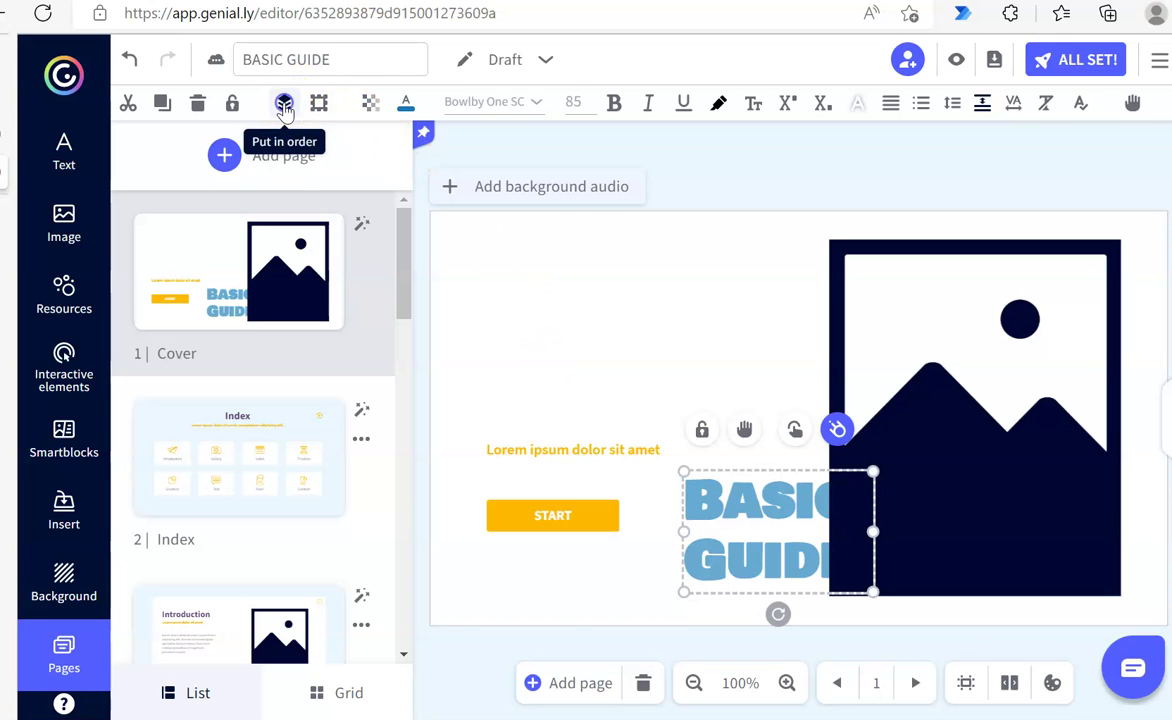
{"action": "left_click", "coordinate": [285, 106]}
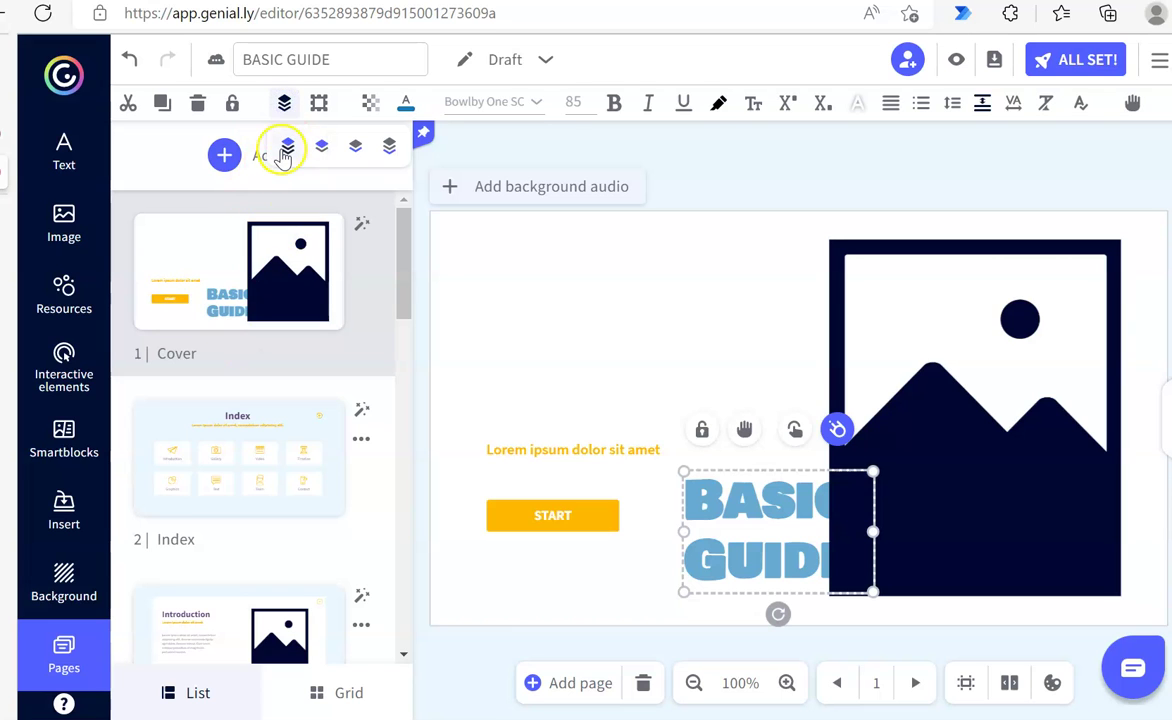
{"action": "left_click", "coordinate": [285, 150]}
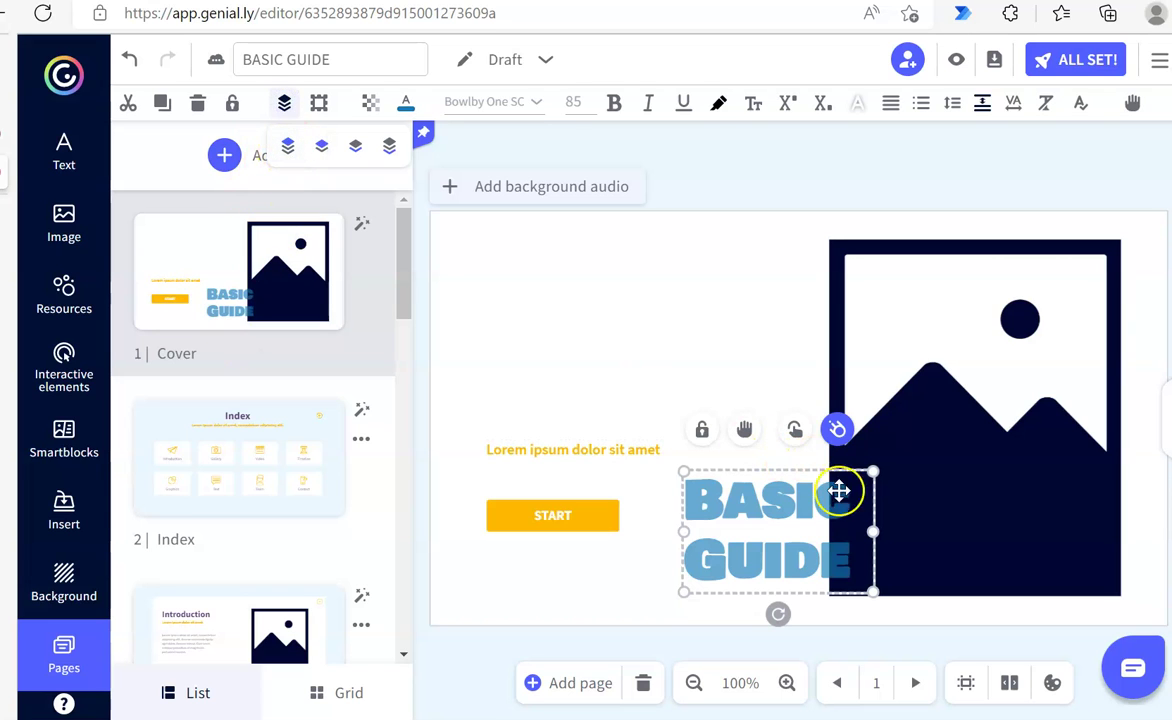
{"action": "left_click", "coordinate": [568, 311]}
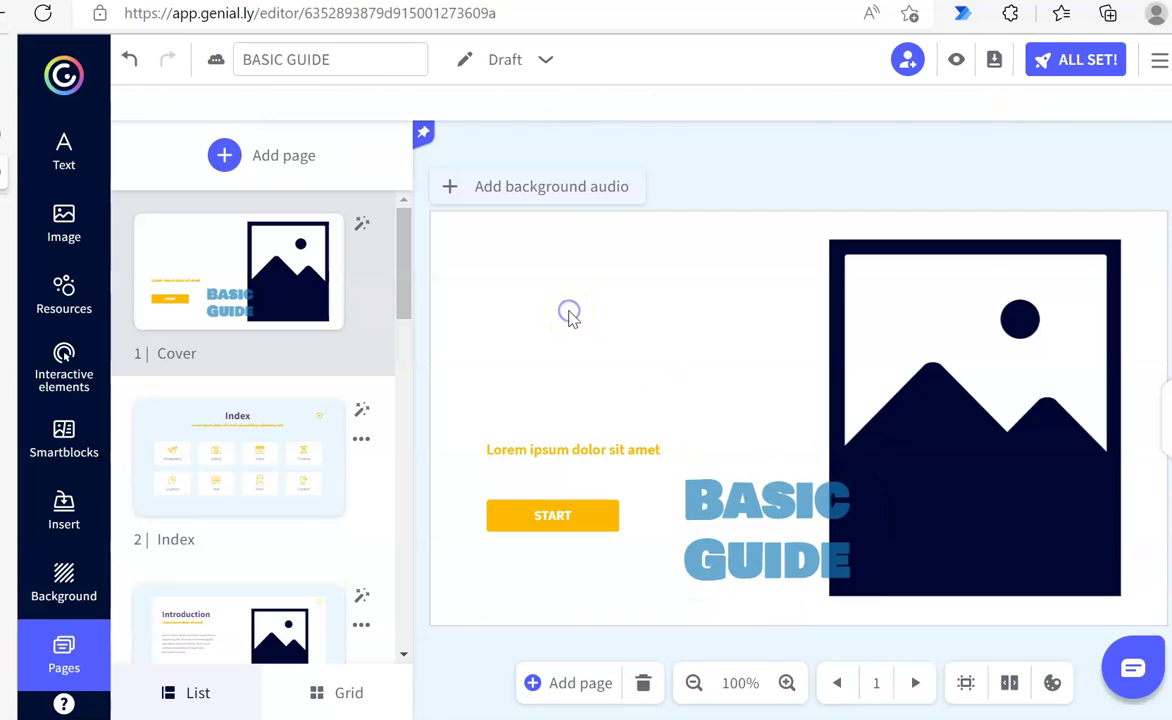
Step: Copy the title text box and move the original into the empty area above the subtitle
{"action": "left_click", "coordinate": [701, 498]}
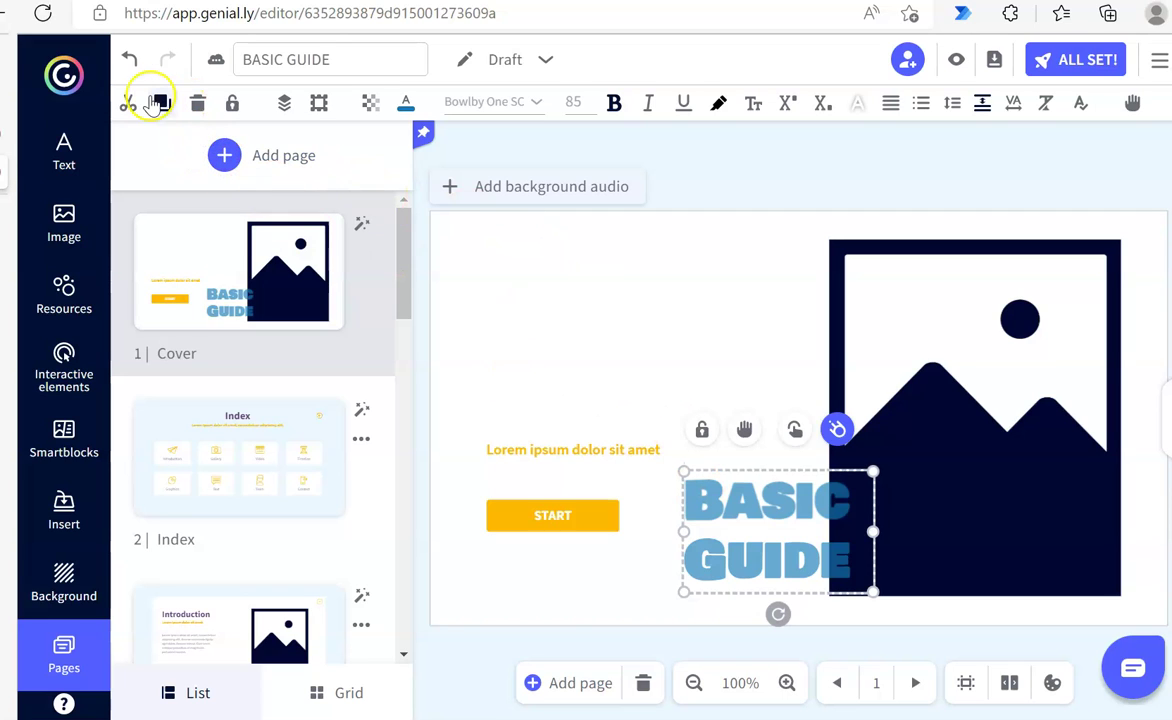
{"action": "left_click", "coordinate": [161, 104]}
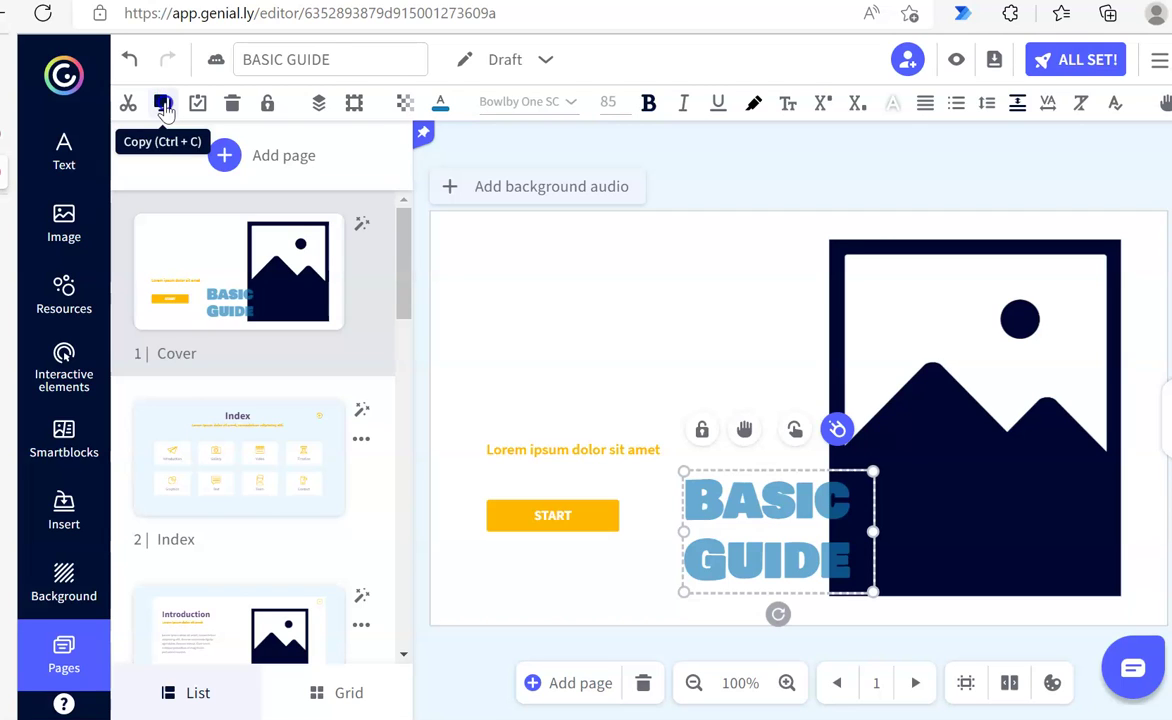
{"action": "left_click_drag", "start_coordinate": [750, 502], "coordinate": [575, 290]}
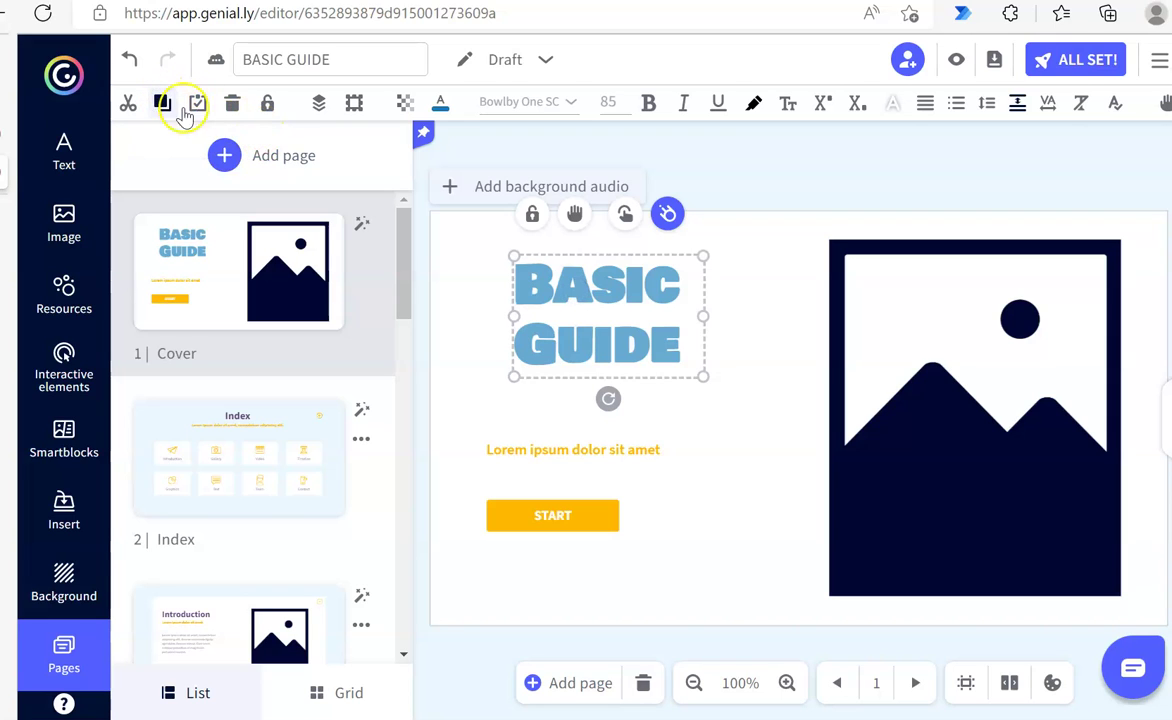
Step: Paste the copied title directly below the original and move the "Lorem ipsum dolor sit amet" subtitle beneath the START button
{"action": "left_click", "coordinate": [740, 541]}
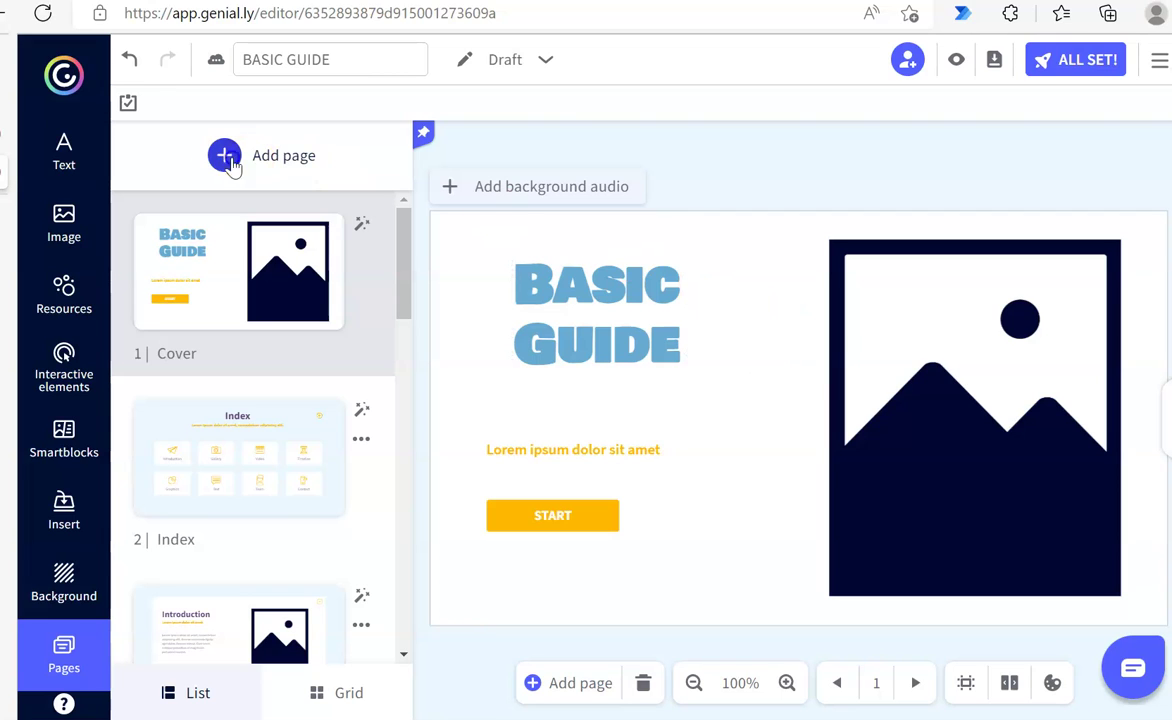
{"action": "left_click", "coordinate": [128, 106]}
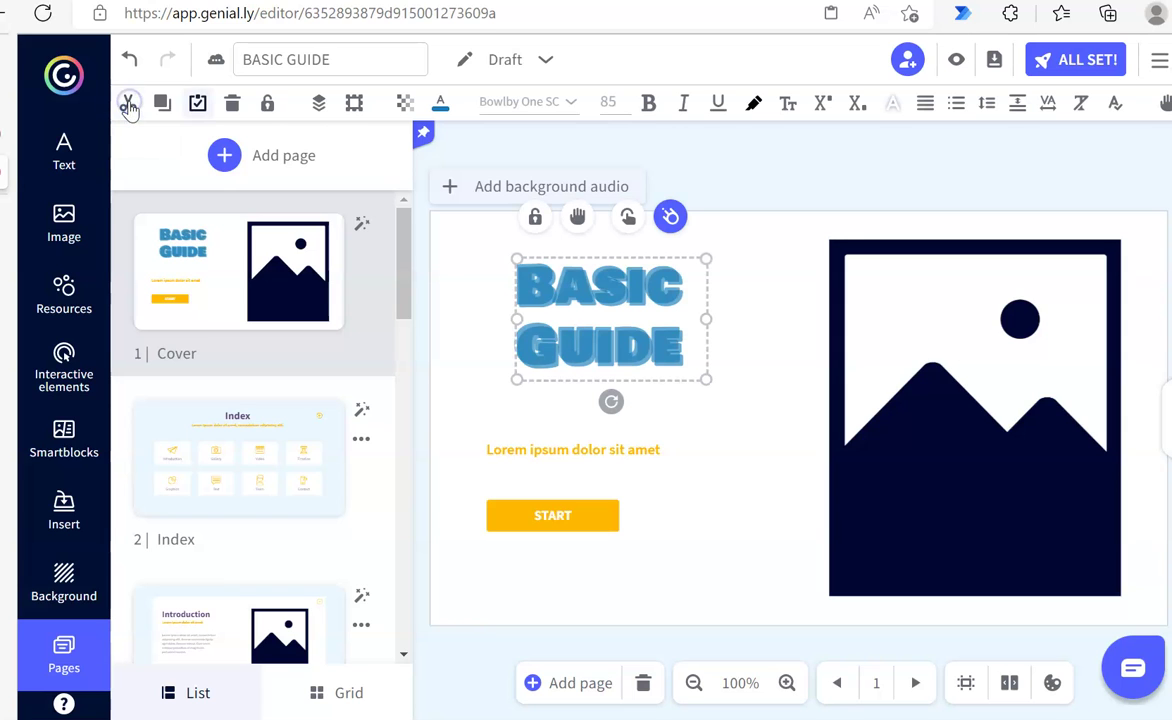
{"action": "left_click_drag", "start_coordinate": [541, 309], "coordinate": [541, 406]}
{"action": "left_click_drag", "start_coordinate": [495, 452], "coordinate": [510, 566]}
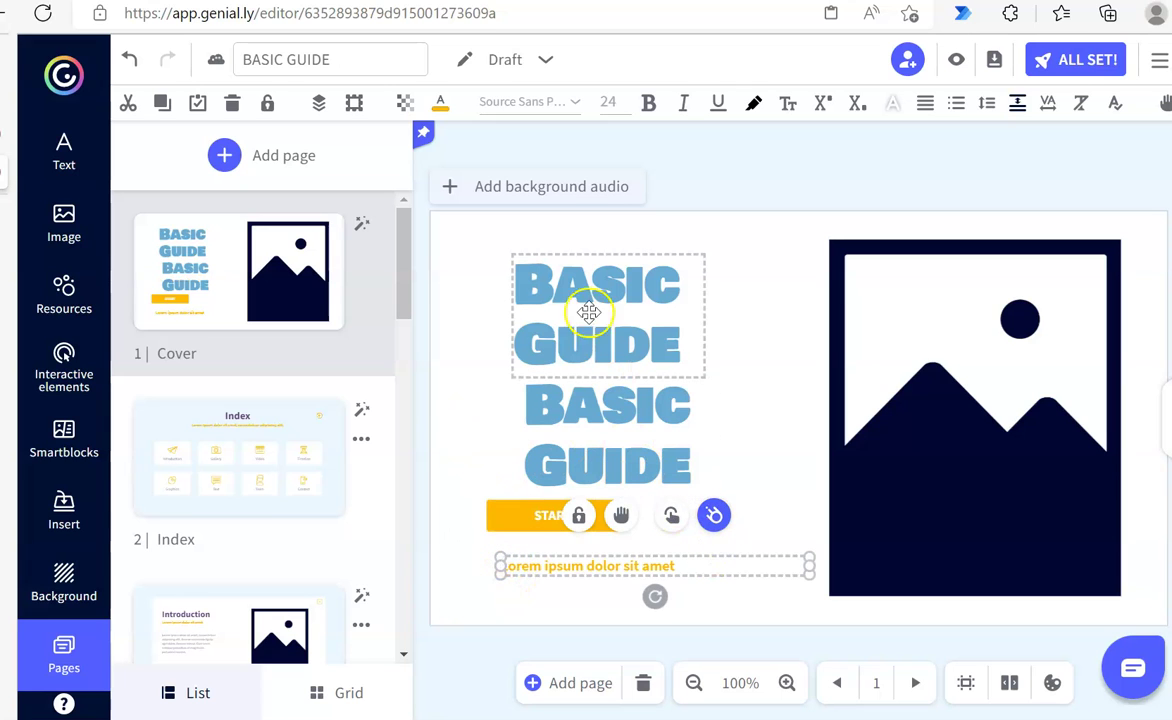
Step: Cut the upper of the two "Basic Guide" titles and move the remaining one to the upper-left area of the cover page
{"action": "left_click", "coordinate": [596, 282]}
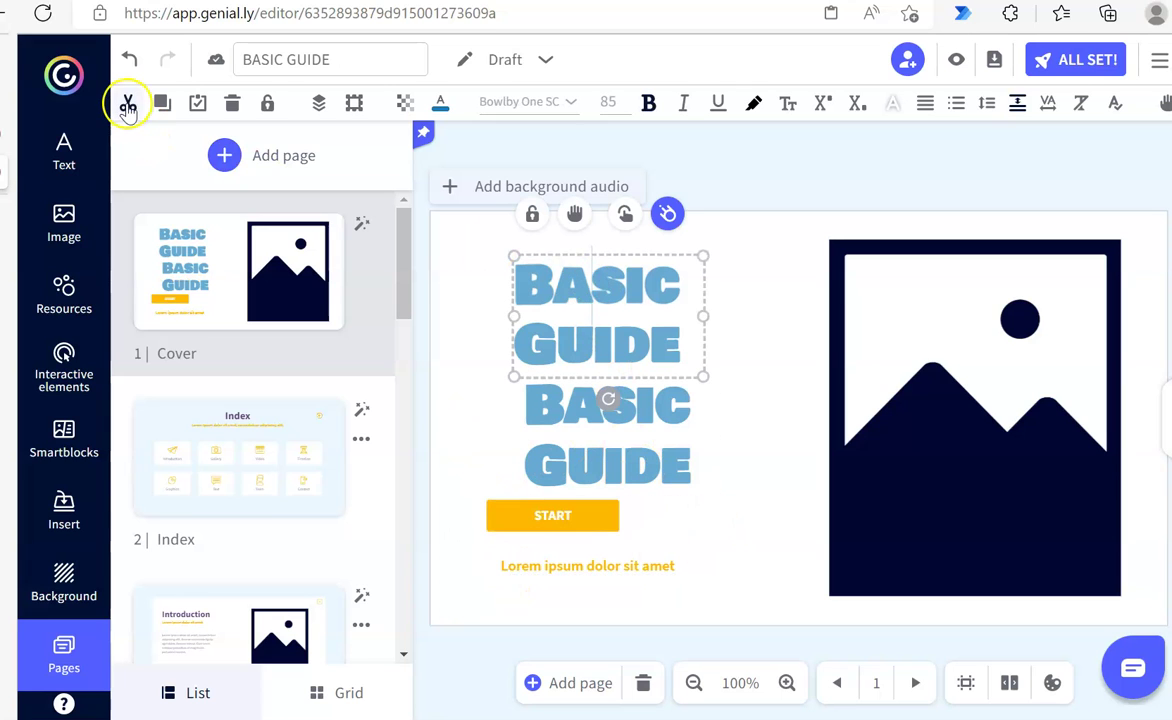
{"action": "left_click", "coordinate": [128, 105]}
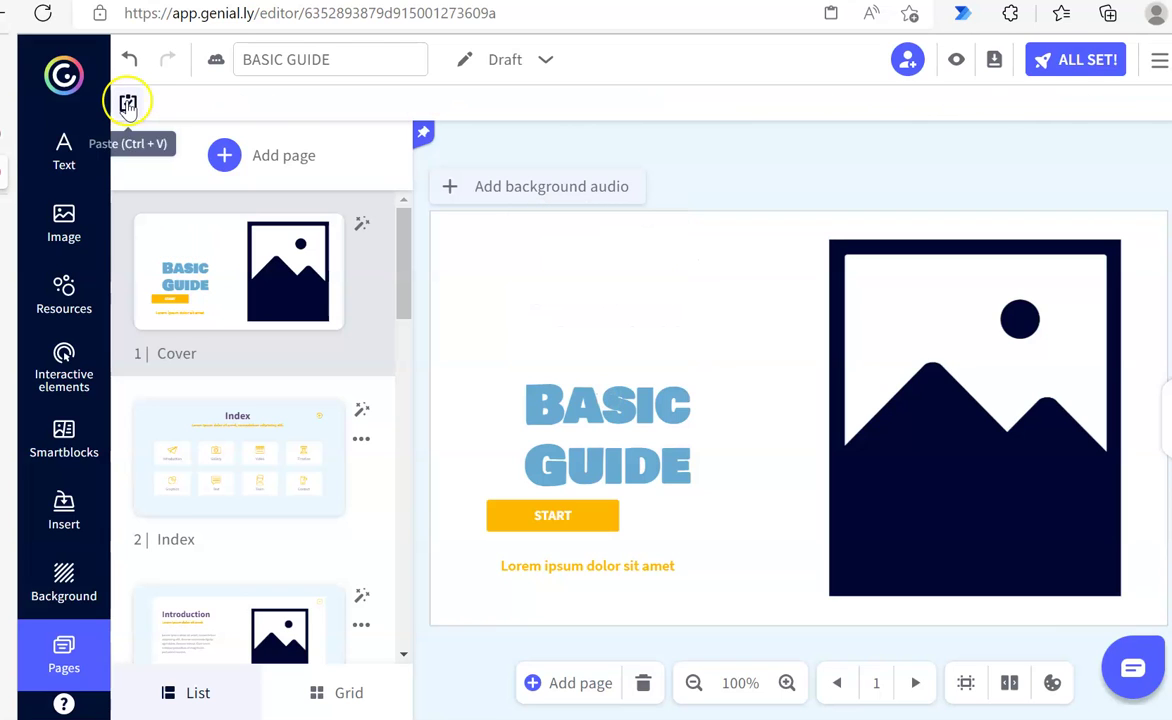
{"action": "left_click_drag", "start_coordinate": [602, 341], "coordinate": [575, 270]}
{"action": "left_click", "coordinate": [585, 307]}
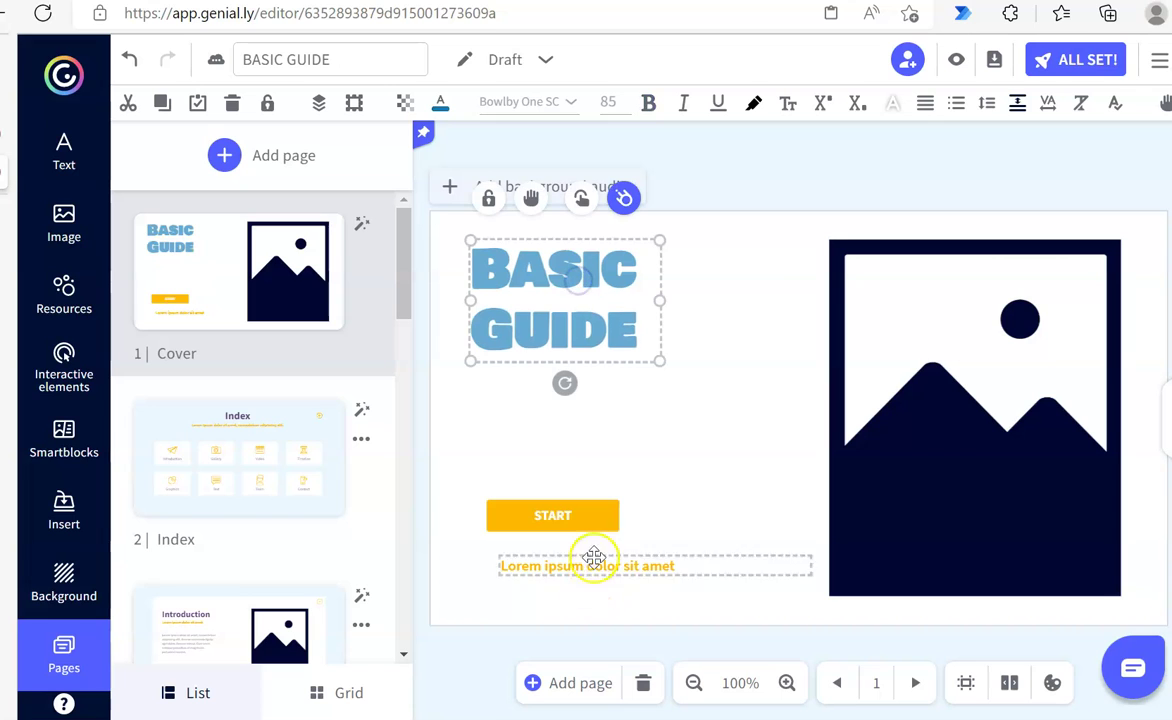
Step: Toggle bold on the "Basic Guide" title and apply italic and underline to it
{"action": "left_click", "coordinate": [627, 342]}
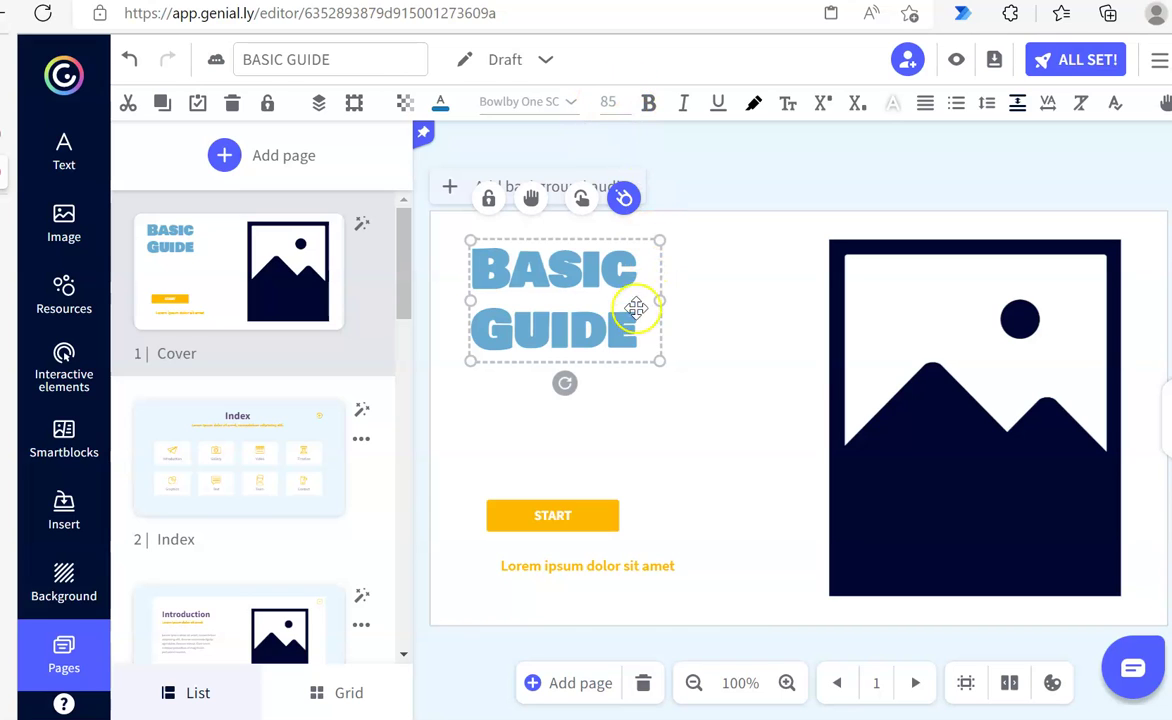
{"action": "left_click", "coordinate": [649, 105]}
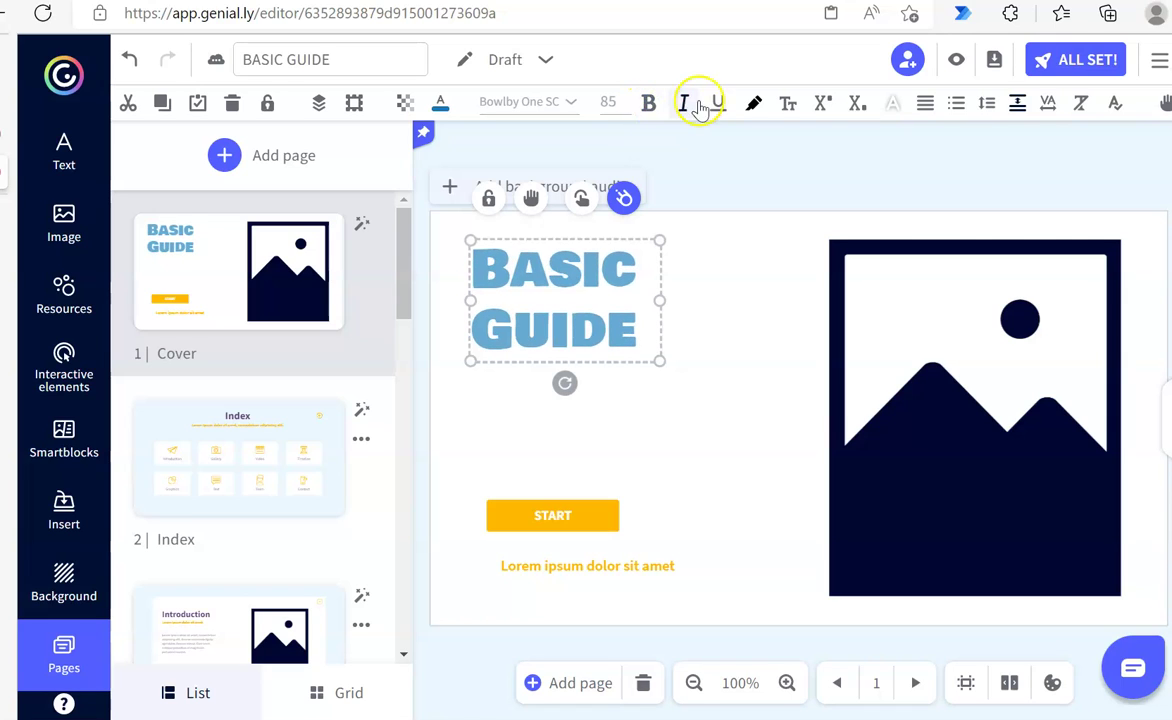
{"action": "left_click", "coordinate": [686, 103]}
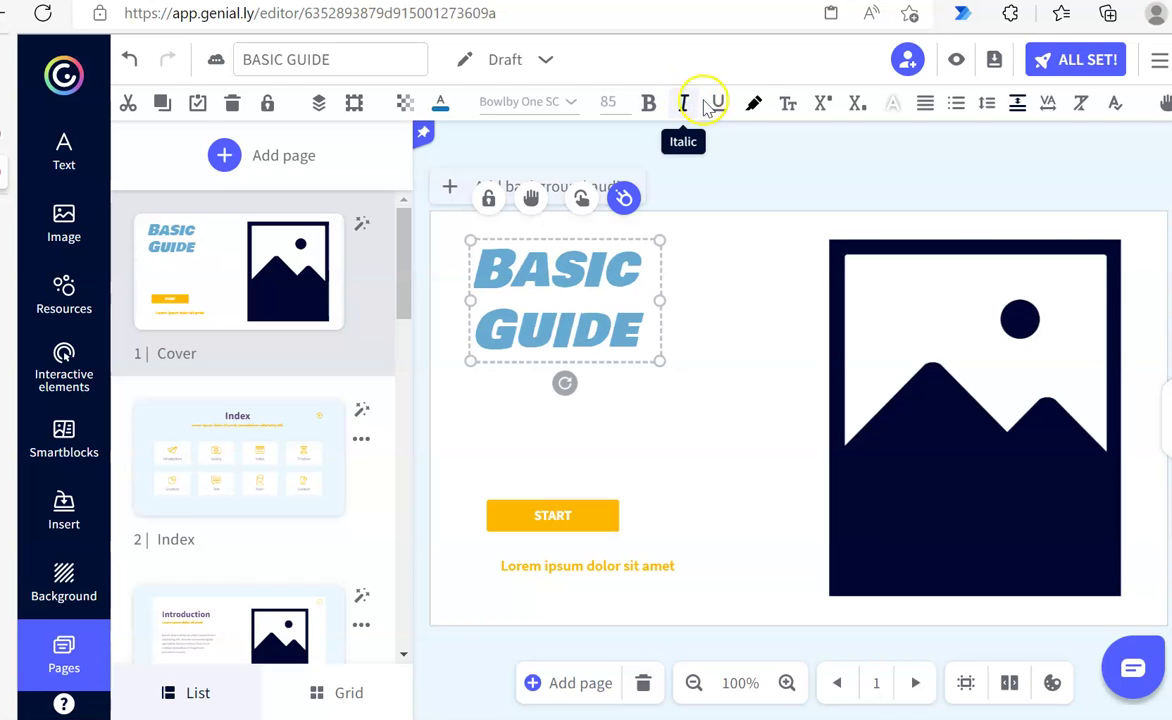
{"action": "left_click", "coordinate": [718, 104]}
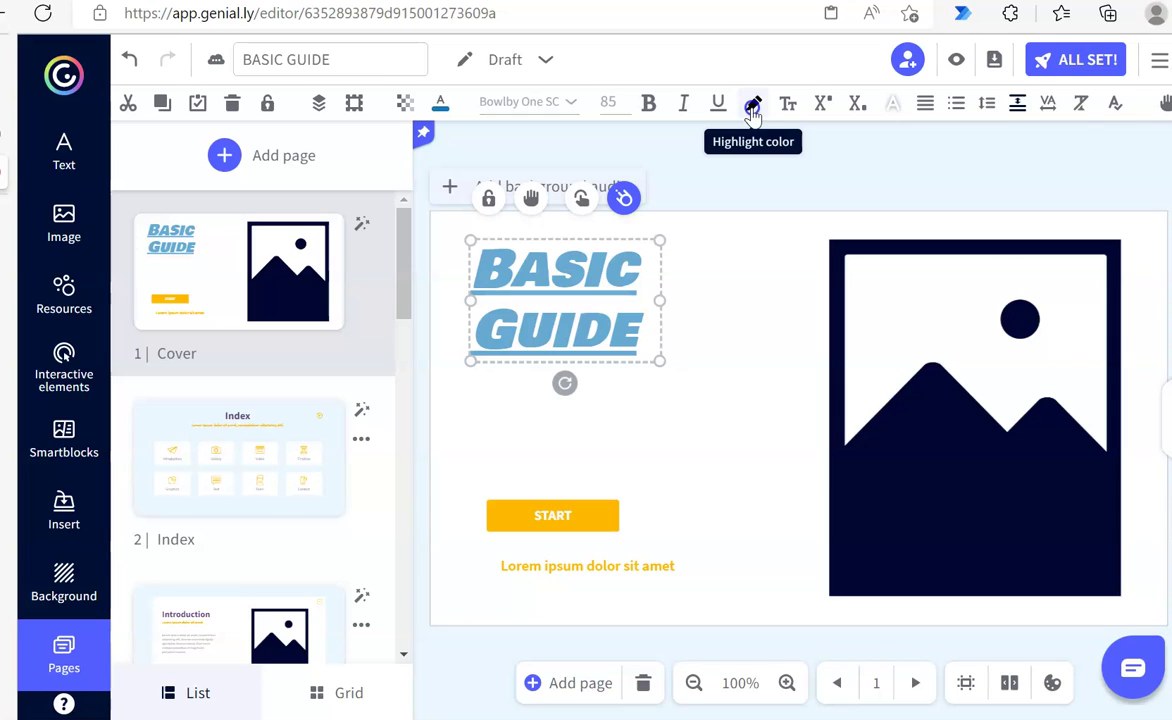
Step: Try a #F4CF72 highlight color on the "Basic Guide" title and undo it
{"action": "left_click", "coordinate": [752, 106]}
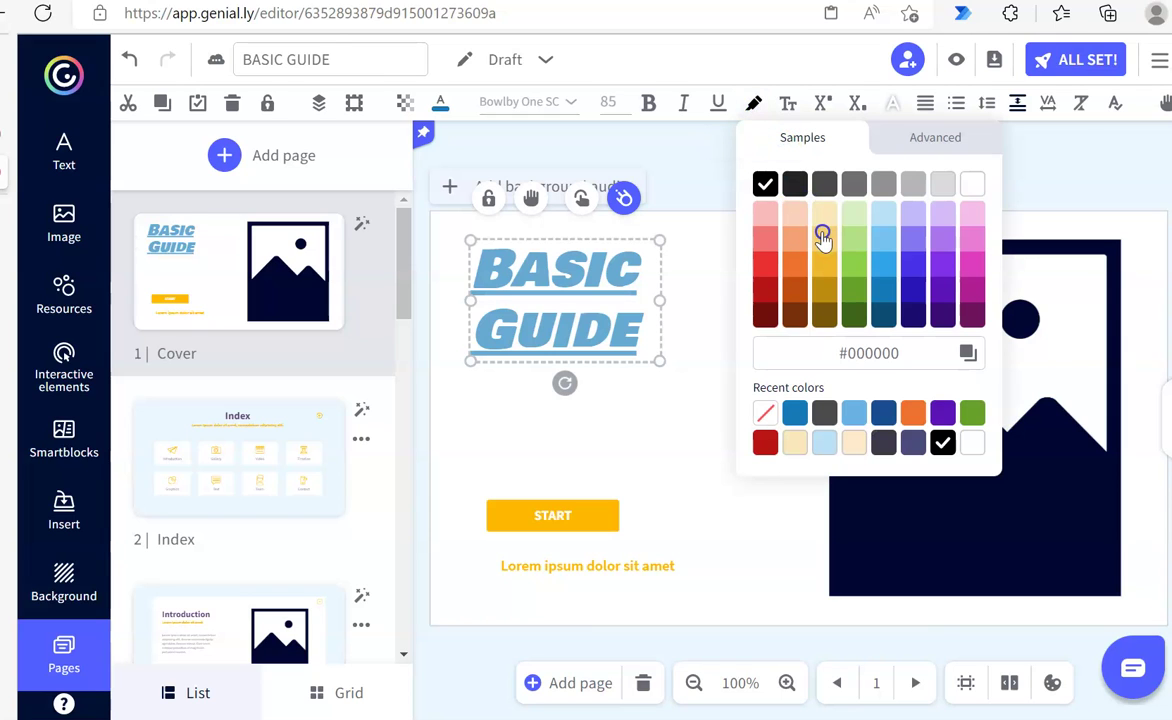
{"action": "left_click", "coordinate": [822, 236]}
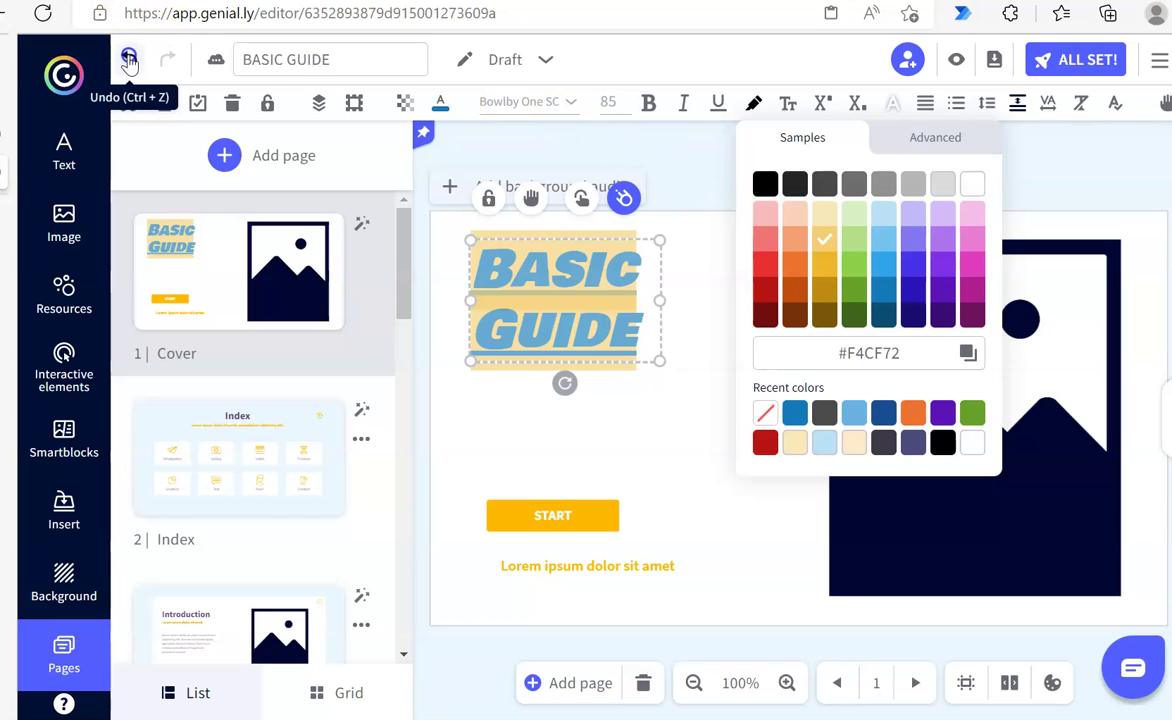
{"action": "left_click", "coordinate": [129, 60]}
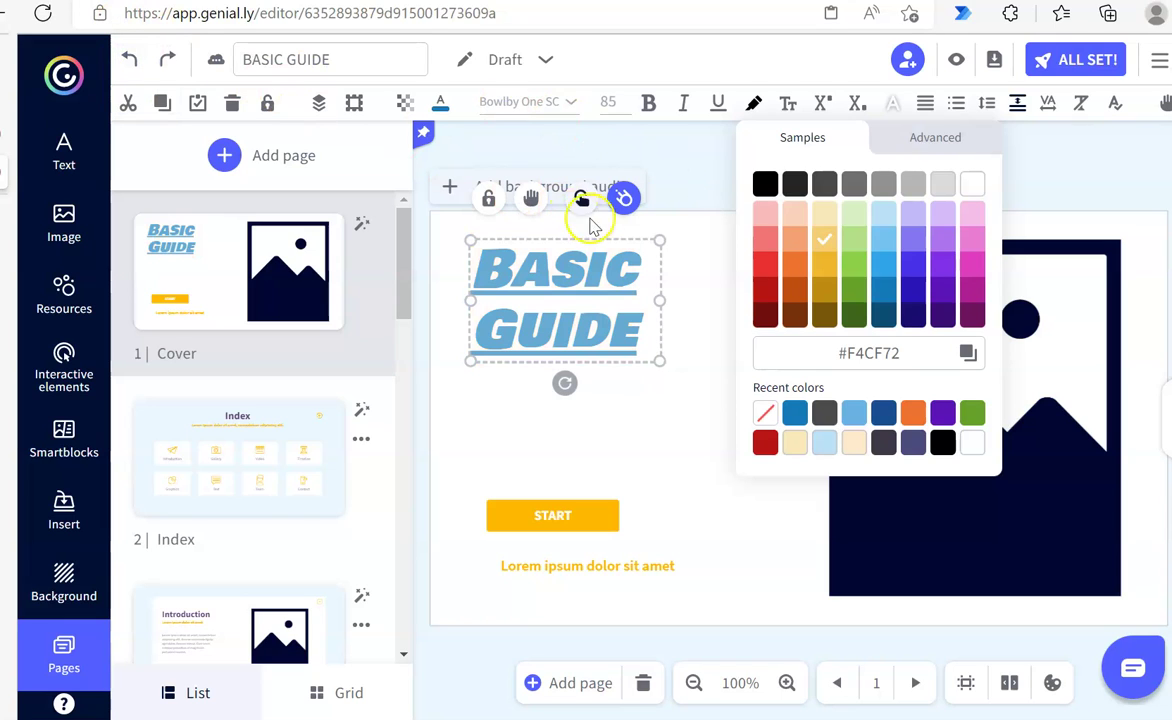
Step: Set the "Basic Guide" title in uppercase and move it so its left edge lines up with the START button
{"action": "left_click", "coordinate": [791, 108]}
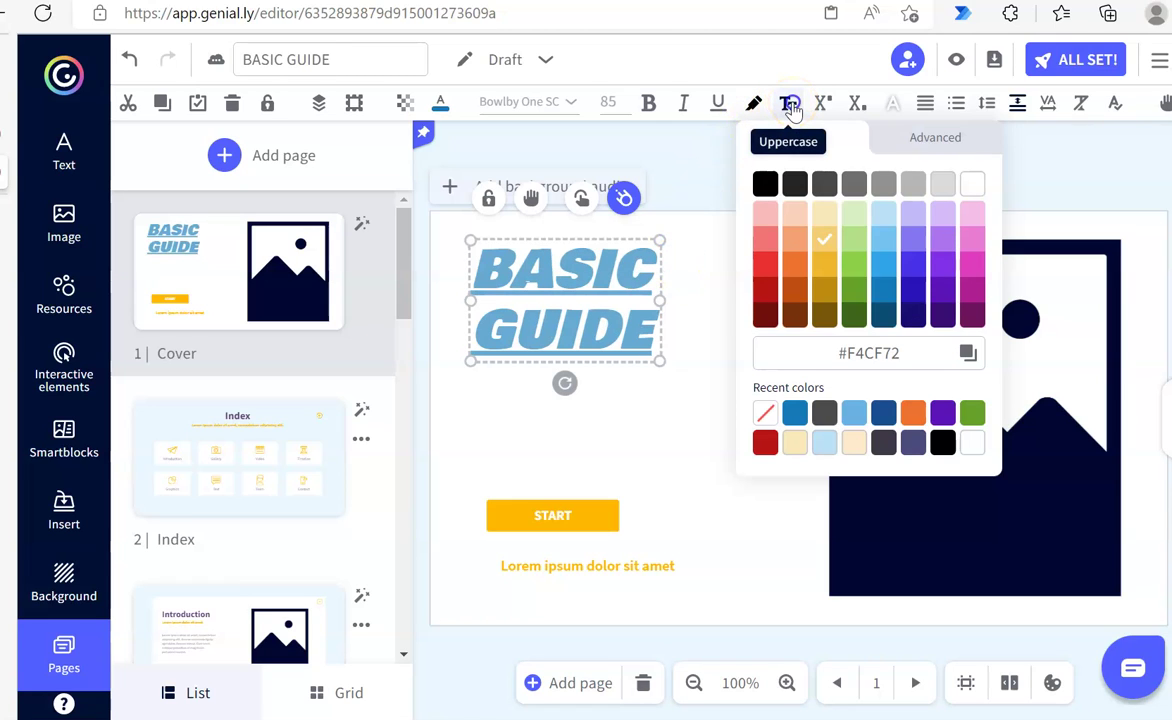
{"action": "left_click", "coordinate": [705, 255]}
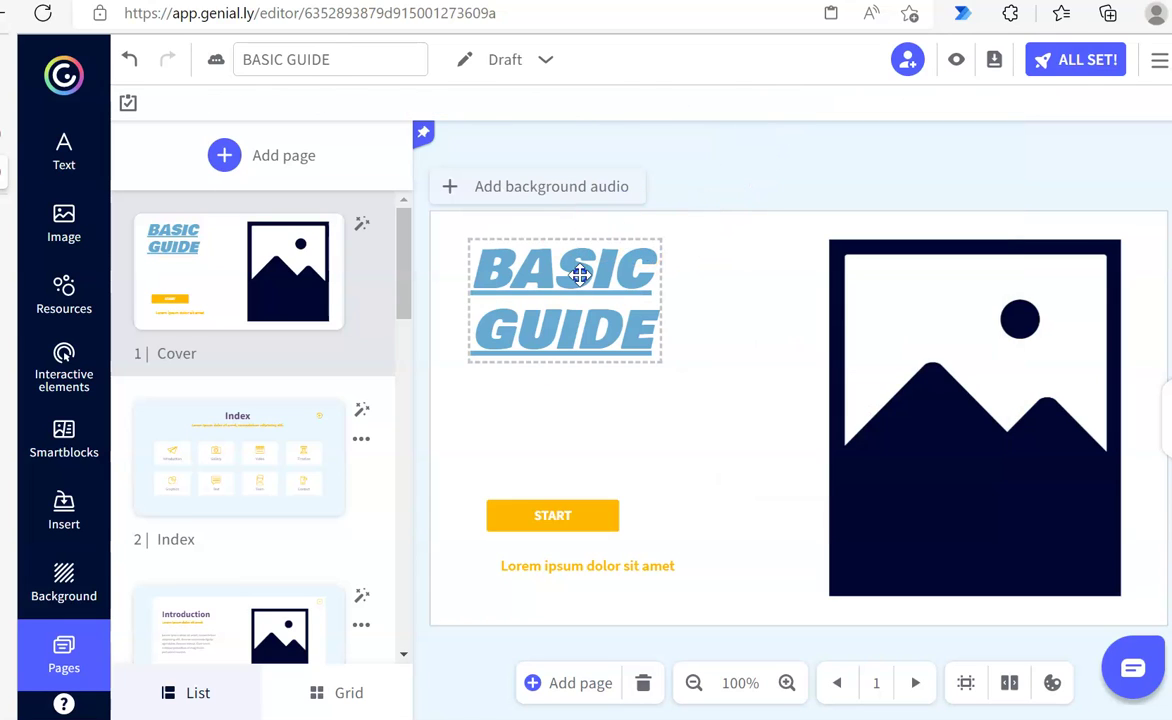
{"action": "left_click_drag", "start_coordinate": [579, 274], "coordinate": [555, 296]}
{"action": "left_click", "coordinate": [570, 442]}
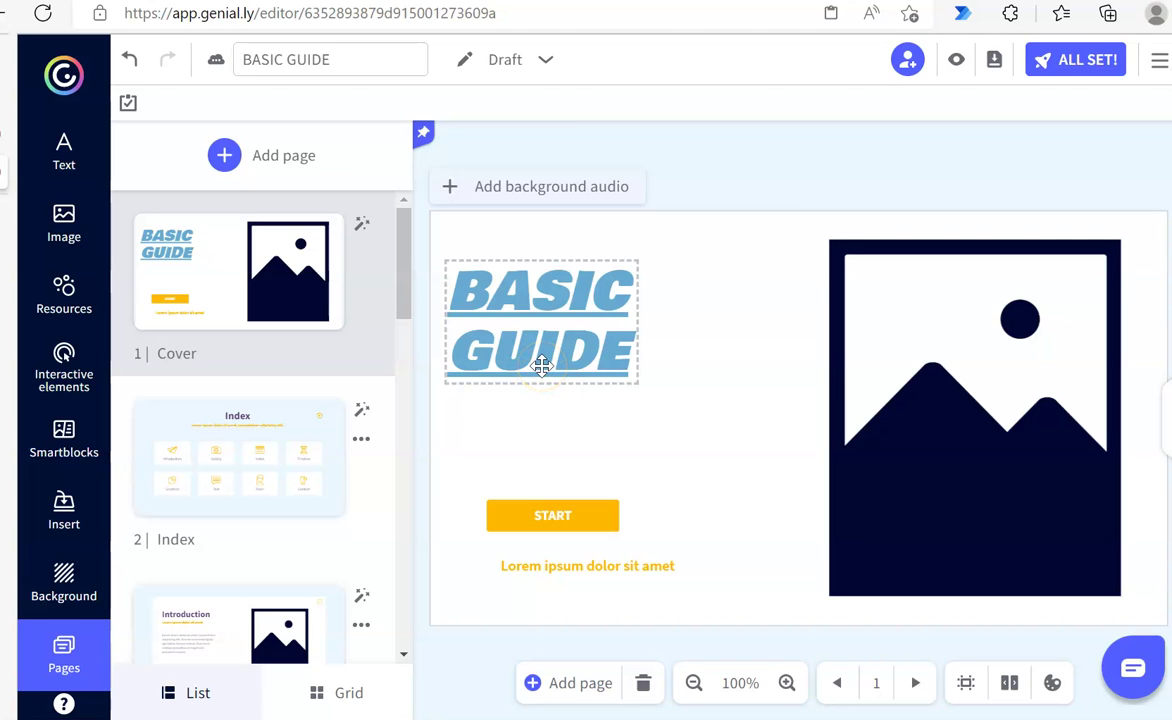
{"action": "left_click_drag", "start_coordinate": [541, 366], "coordinate": [584, 346]}
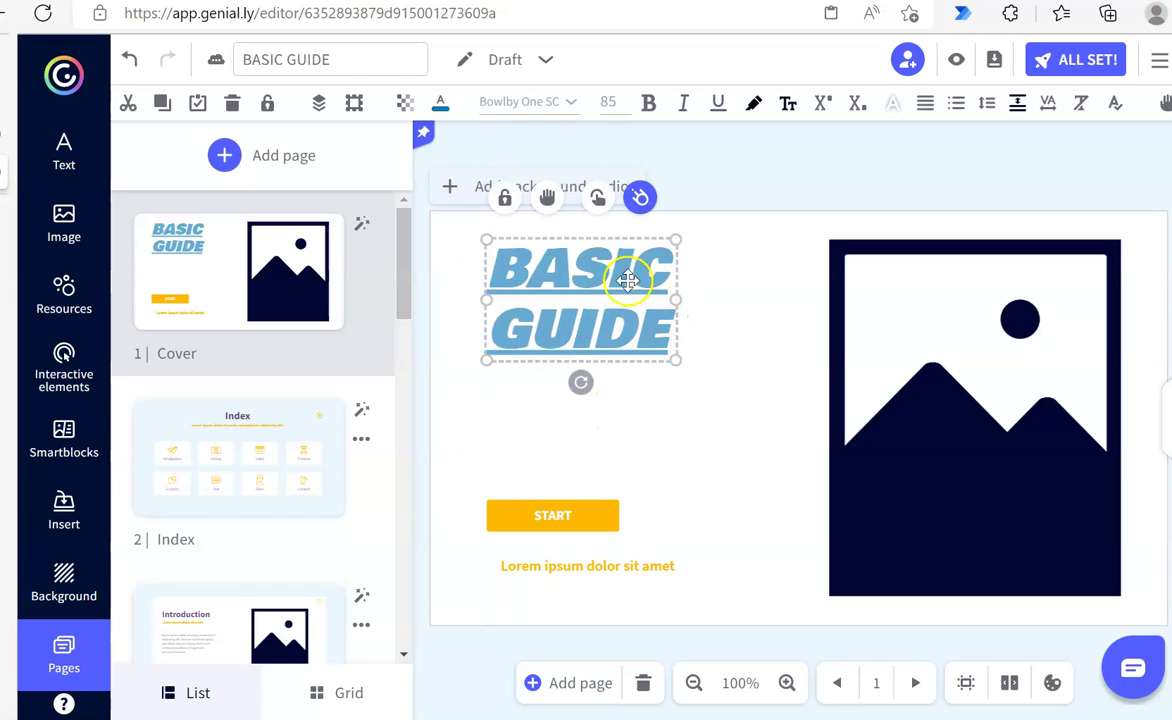
Step: Turn off uppercase on the "Basic Guide" title and add a text shadow to it
{"action": "left_click", "coordinate": [787, 104]}
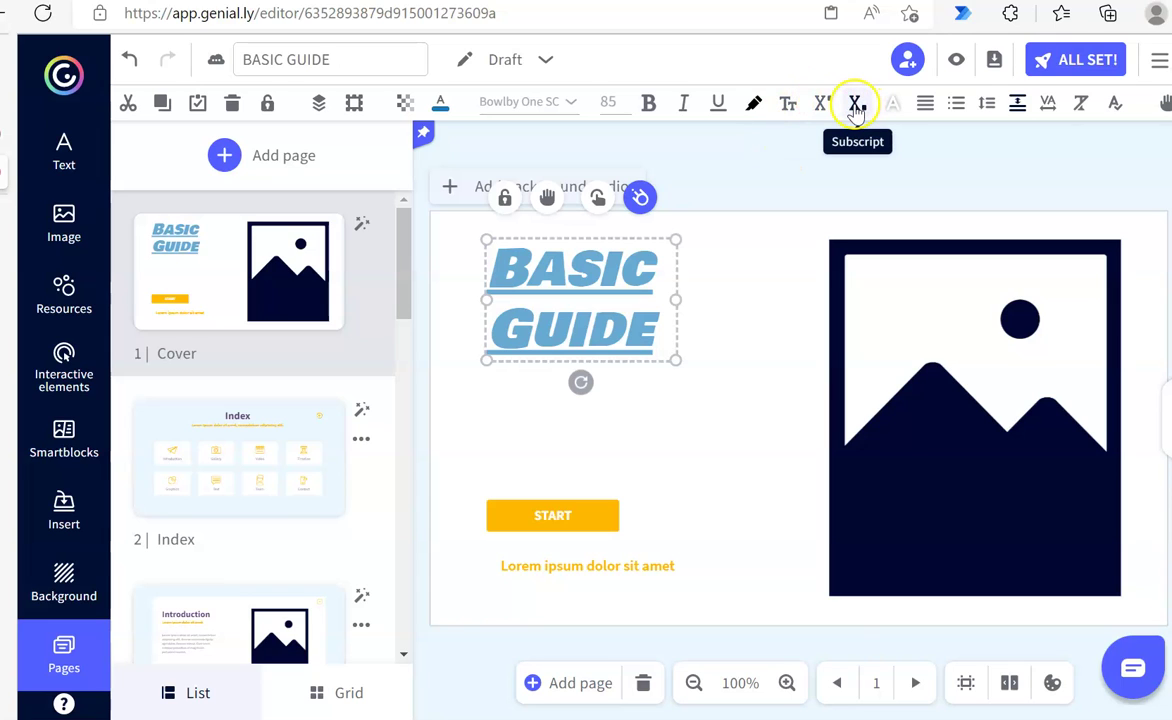
{"action": "left_click", "coordinate": [896, 105]}
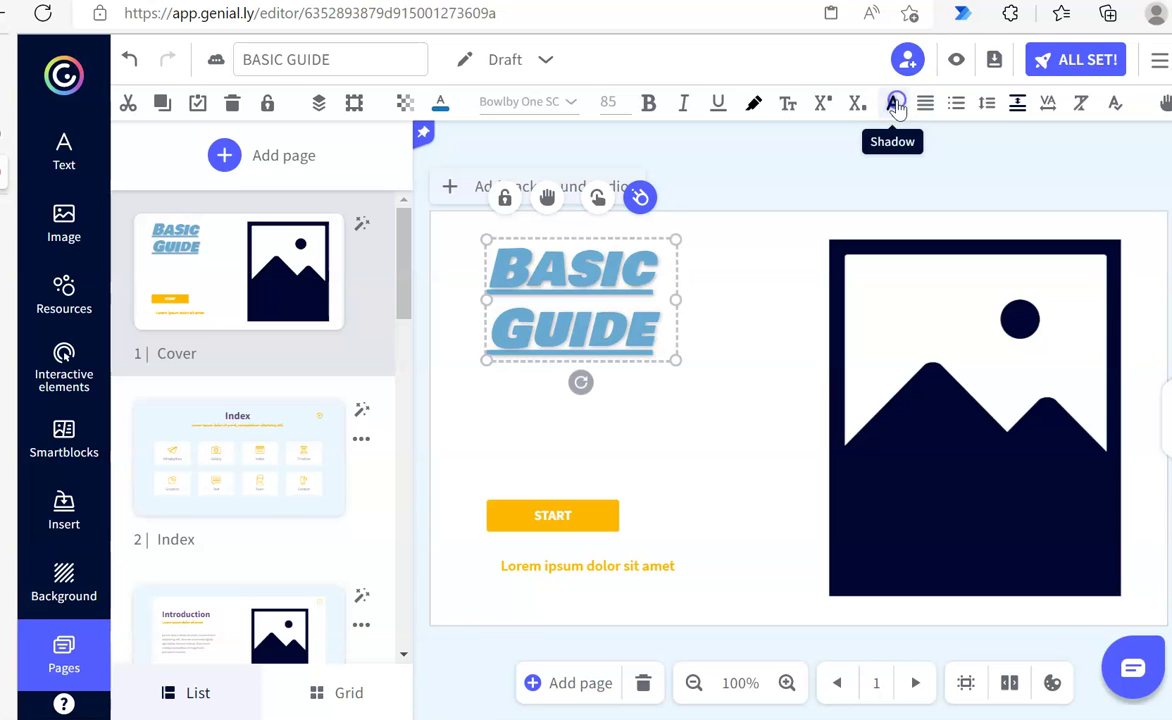
{"action": "left_click", "coordinate": [896, 107]}
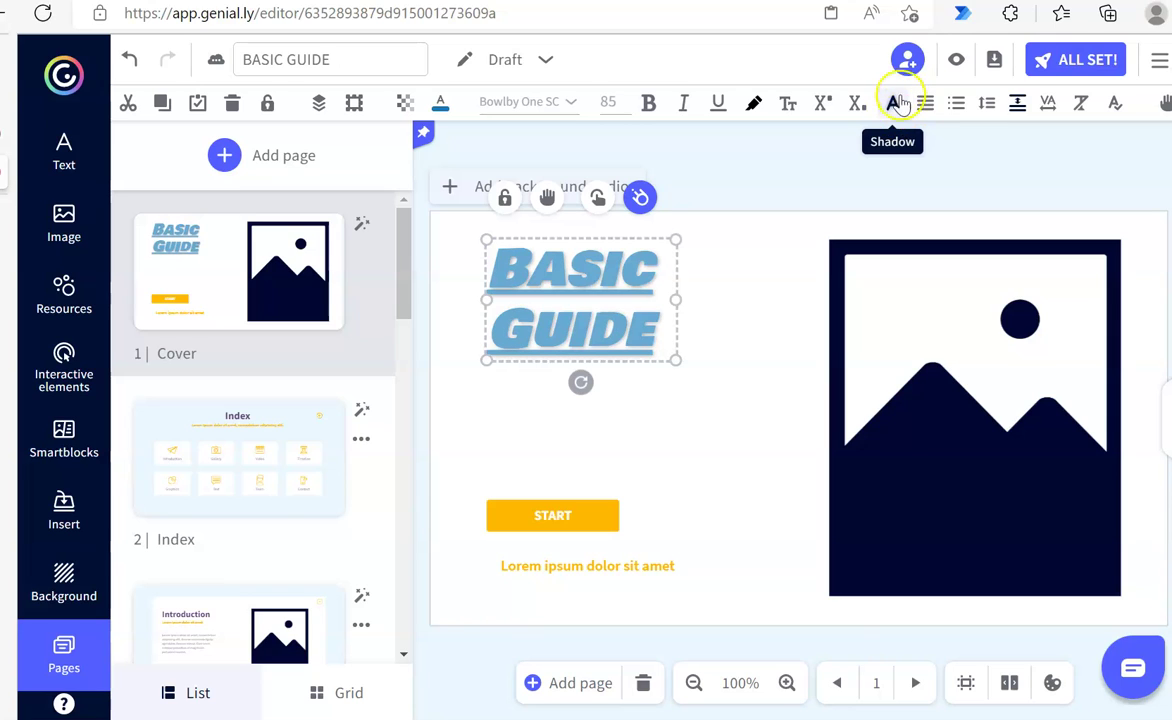
{"action": "left_click", "coordinate": [895, 108]}
{"action": "left_click", "coordinate": [895, 108]}
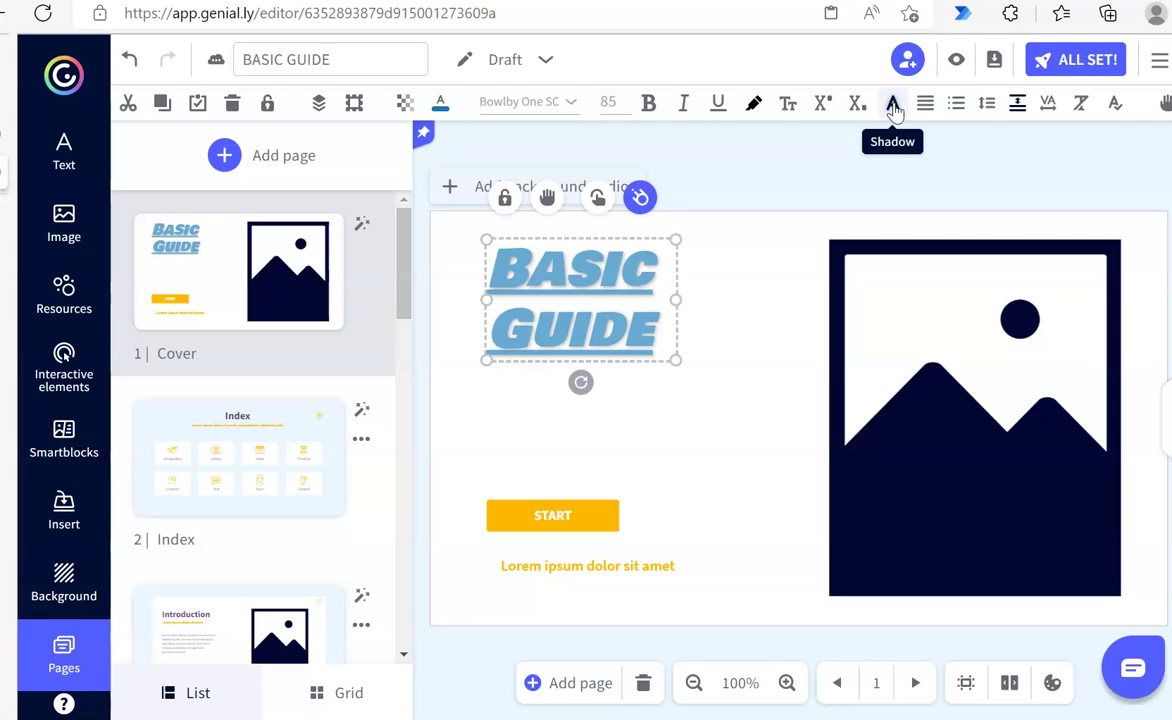
Step: Set the "Basic Guide" title's paragraph spacing to the medium option after trying the widest one
{"action": "left_click", "coordinate": [926, 108]}
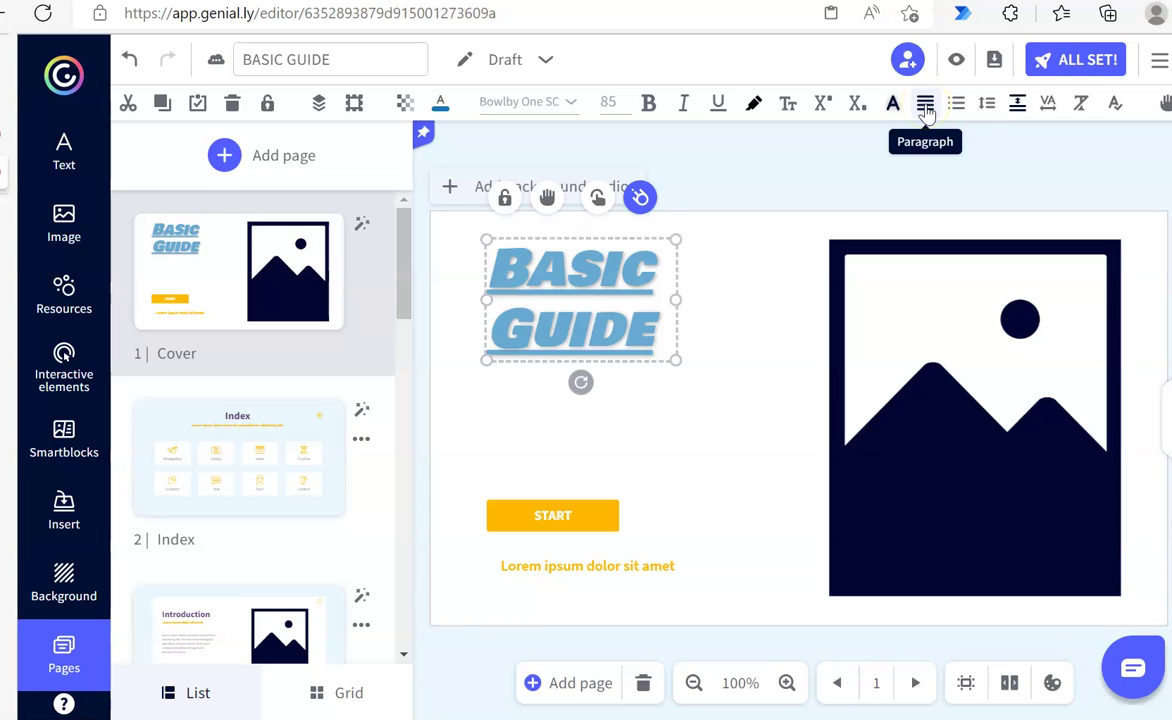
{"action": "left_click", "coordinate": [1018, 106]}
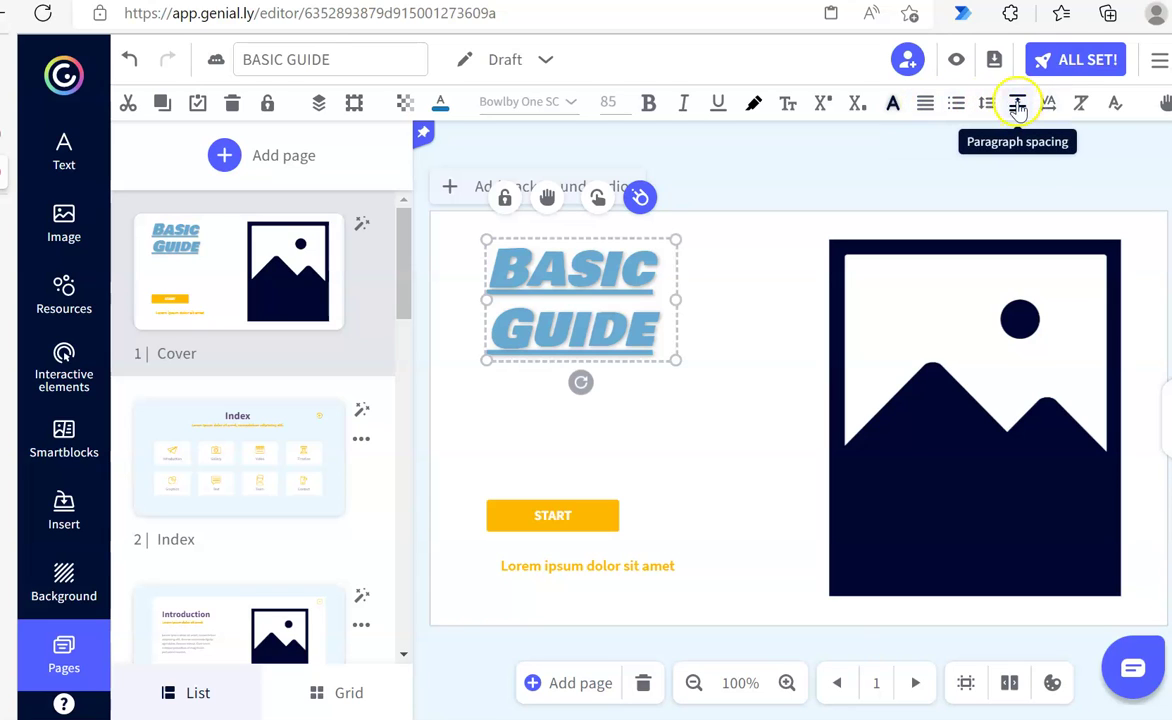
{"action": "left_click", "coordinate": [1018, 106]}
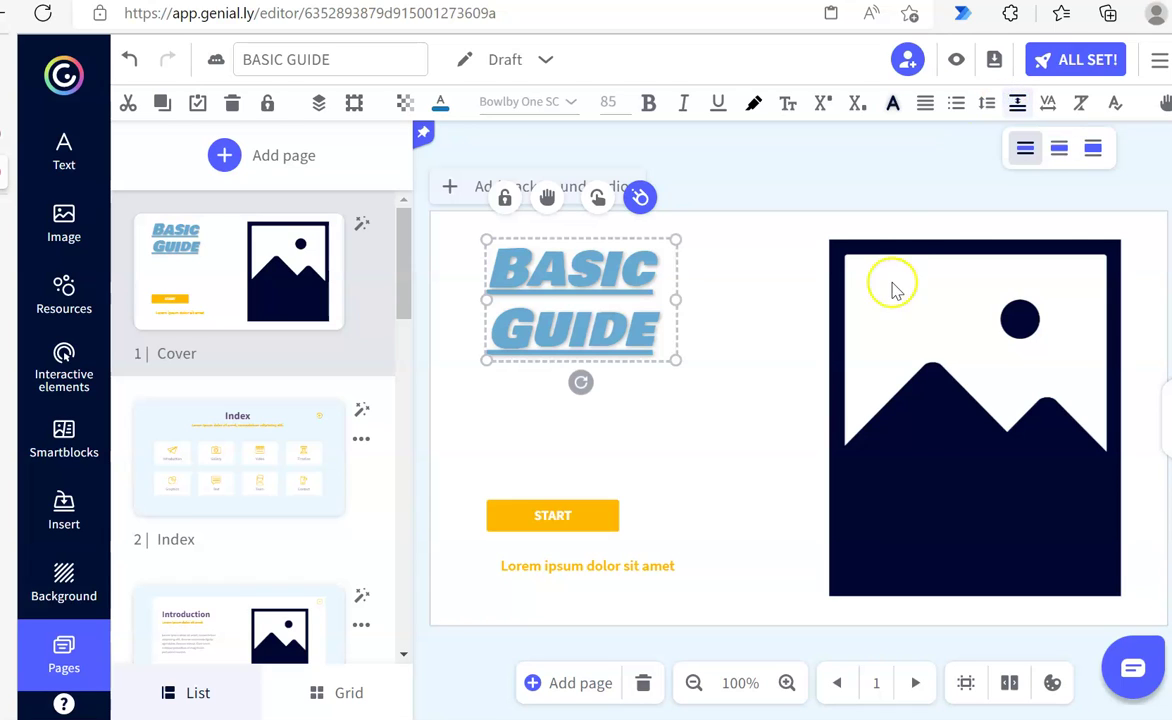
{"action": "left_click", "coordinate": [1058, 147]}
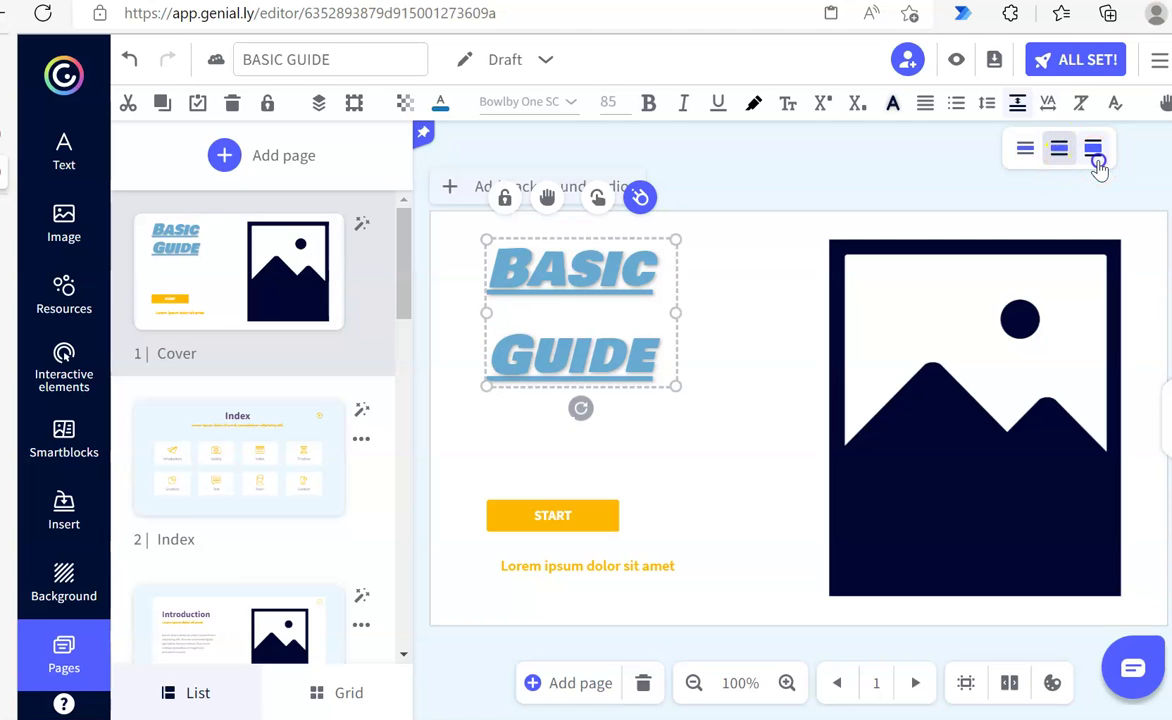
{"action": "left_click", "coordinate": [1094, 155]}
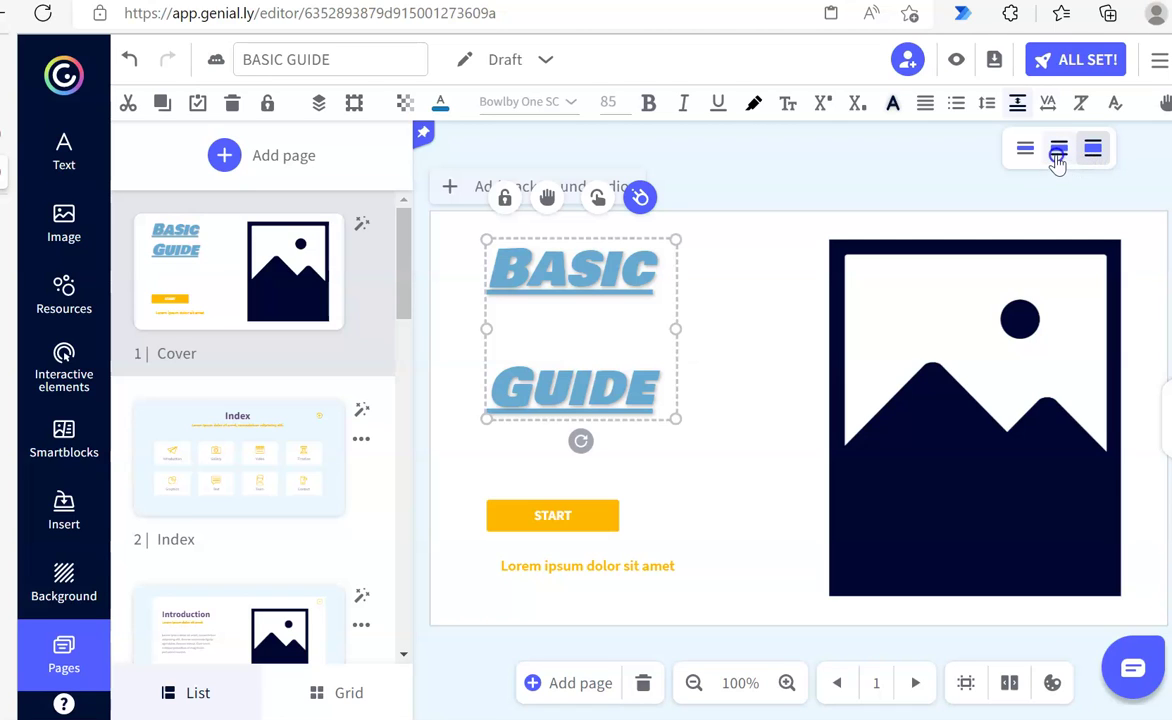
{"action": "left_click", "coordinate": [1058, 150]}
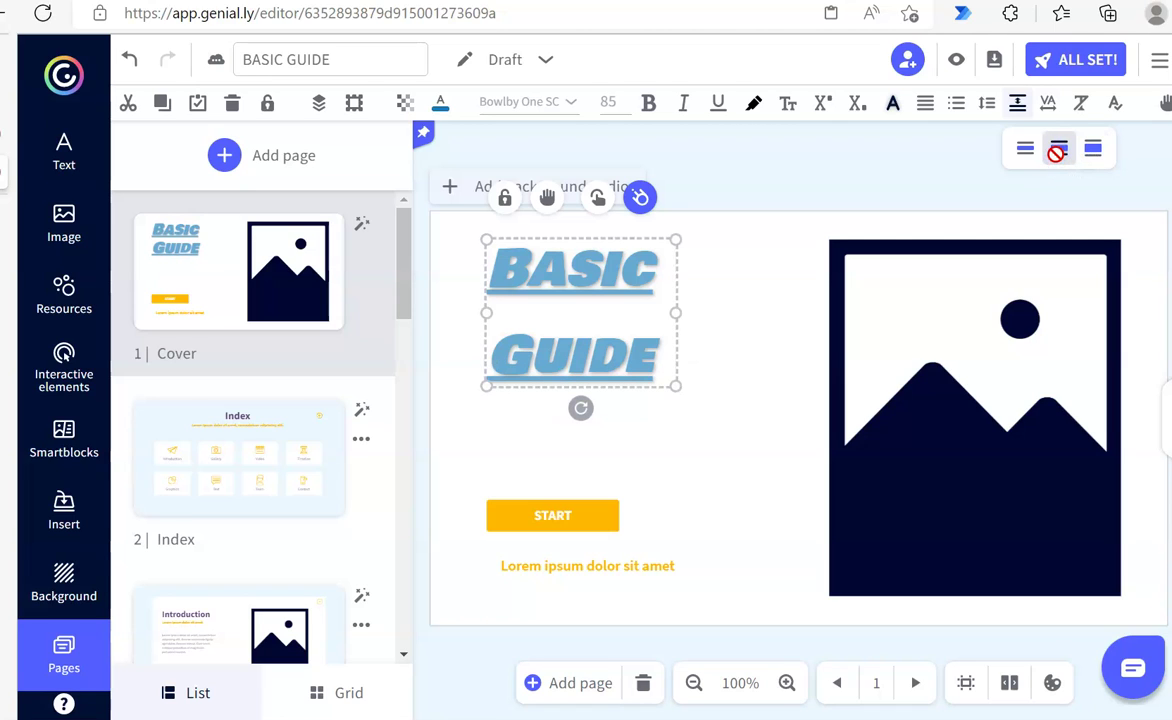
Step: Increase the title's letter spacing to 10 and widen its text box until it nearly reaches the image placeholder
{"action": "left_click", "coordinate": [1051, 106]}
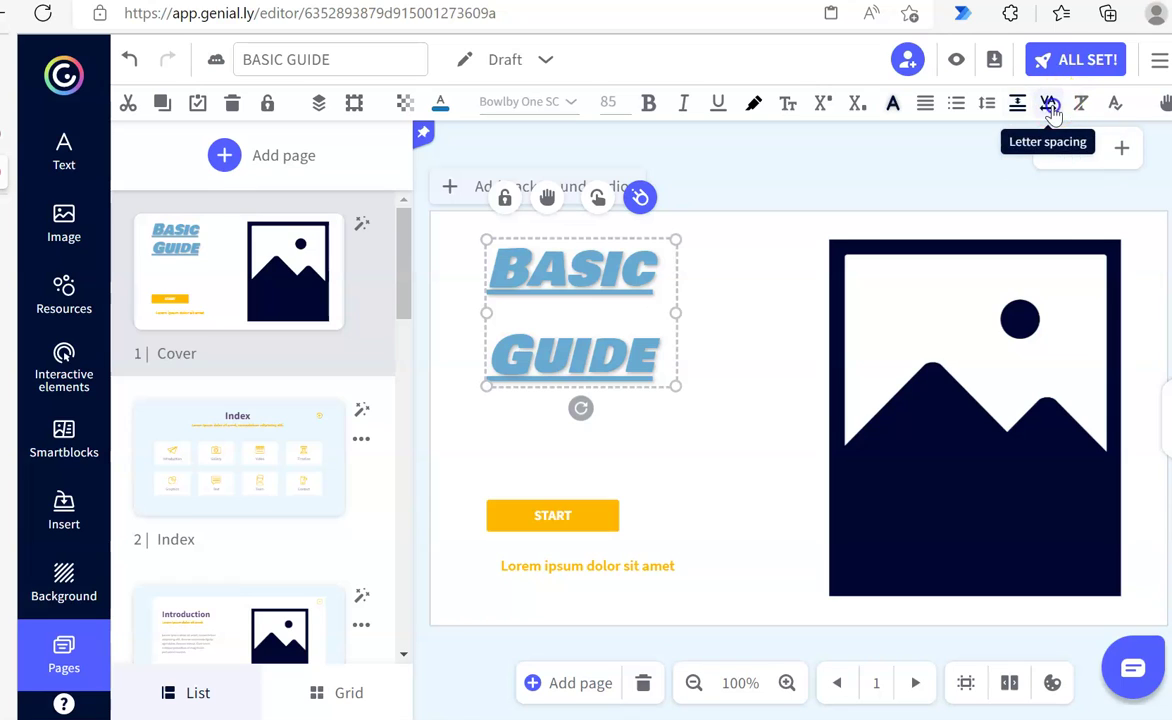
{"action": "double_click", "coordinate": [1118, 148]}
{"action": "double_click", "coordinate": [1118, 148]}
{"action": "triple_click", "coordinate": [1118, 148]}
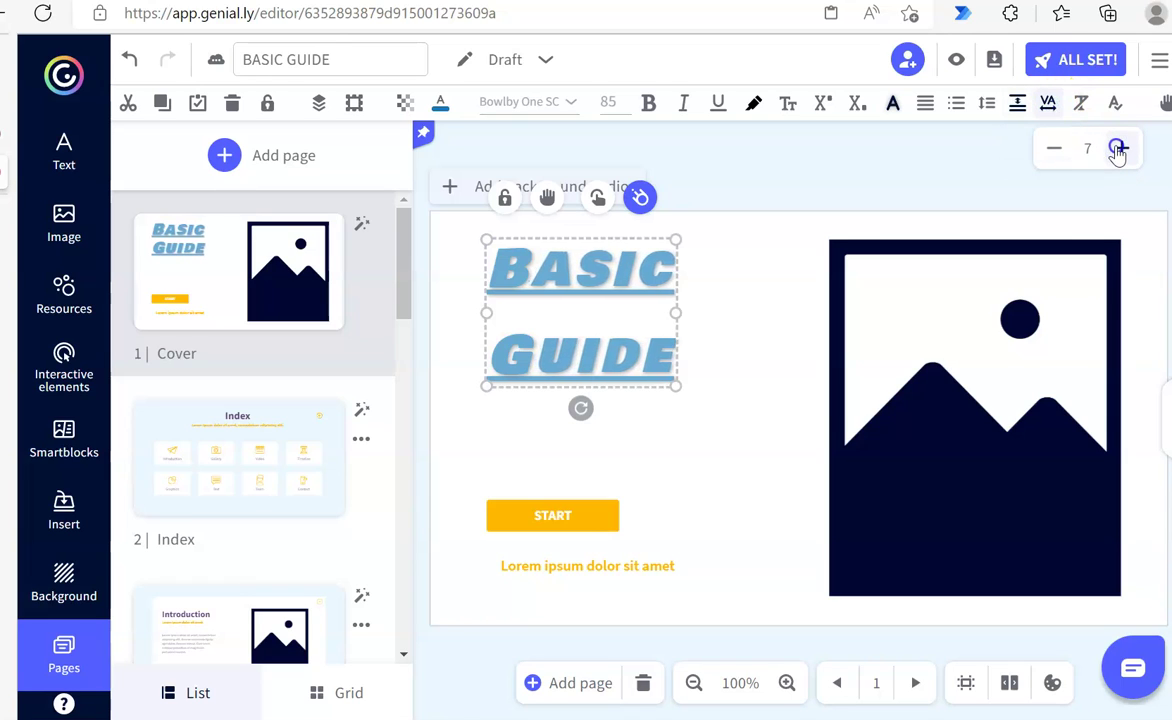
{"action": "double_click", "coordinate": [1118, 148]}
{"action": "left_click", "coordinate": [1118, 148]}
{"action": "left_click_drag", "start_coordinate": [677, 375], "coordinate": [795, 351]}
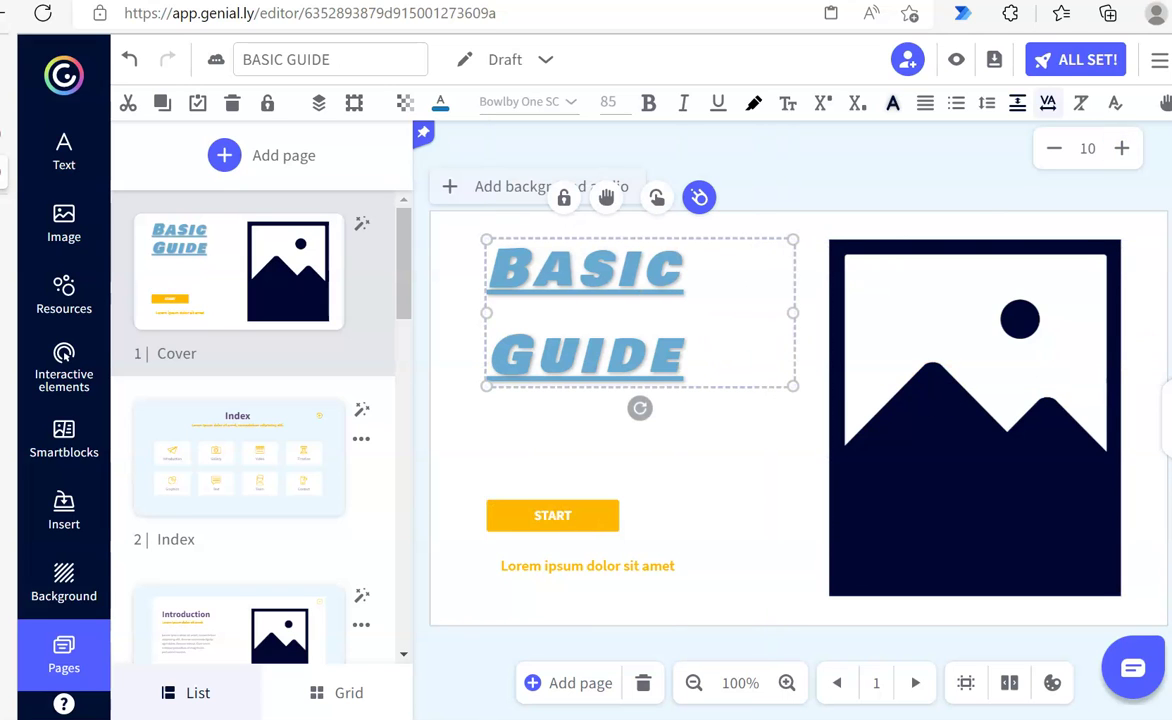
Step: Try clearing all formatting from the "Basic Guide" title, undo it and deselect the text box
{"action": "left_click", "coordinate": [1084, 104]}
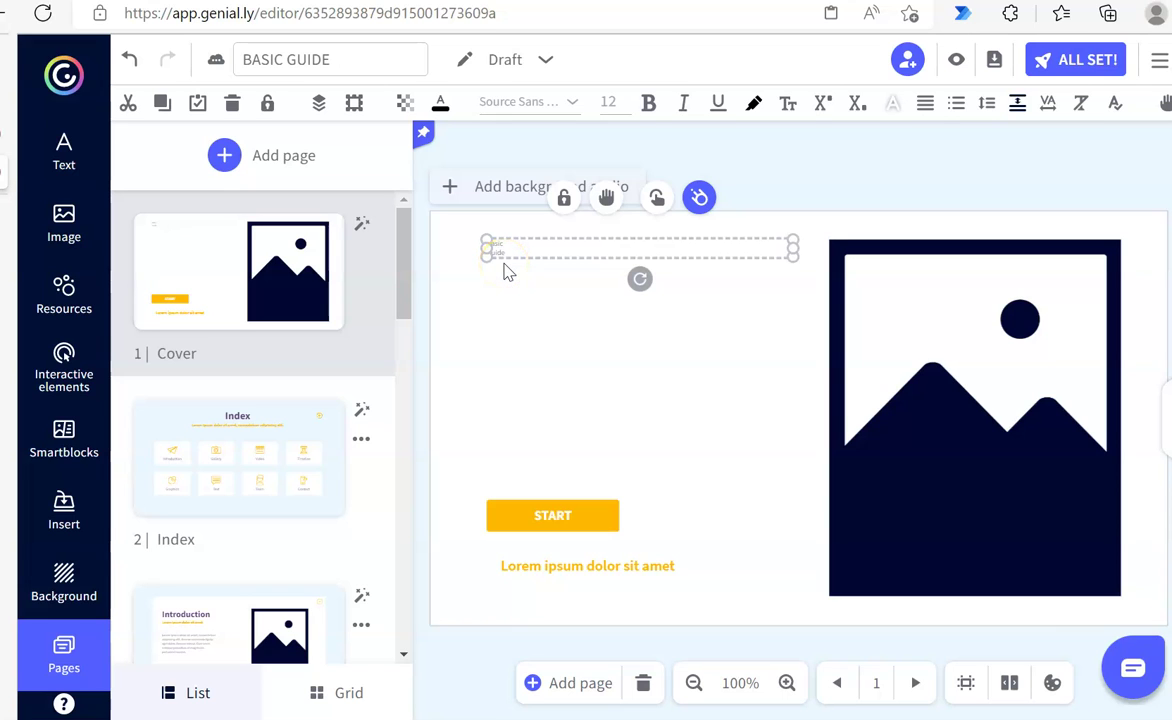
{"action": "left_click", "coordinate": [128, 59]}
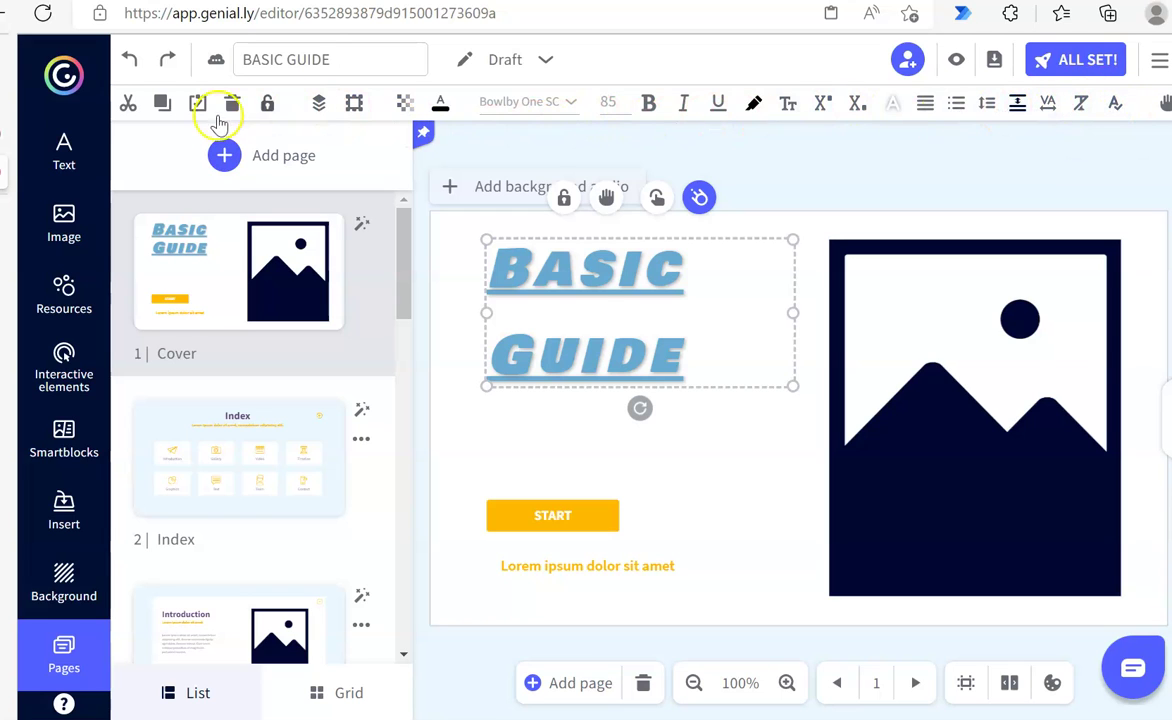
{"action": "left_click", "coordinate": [761, 488]}
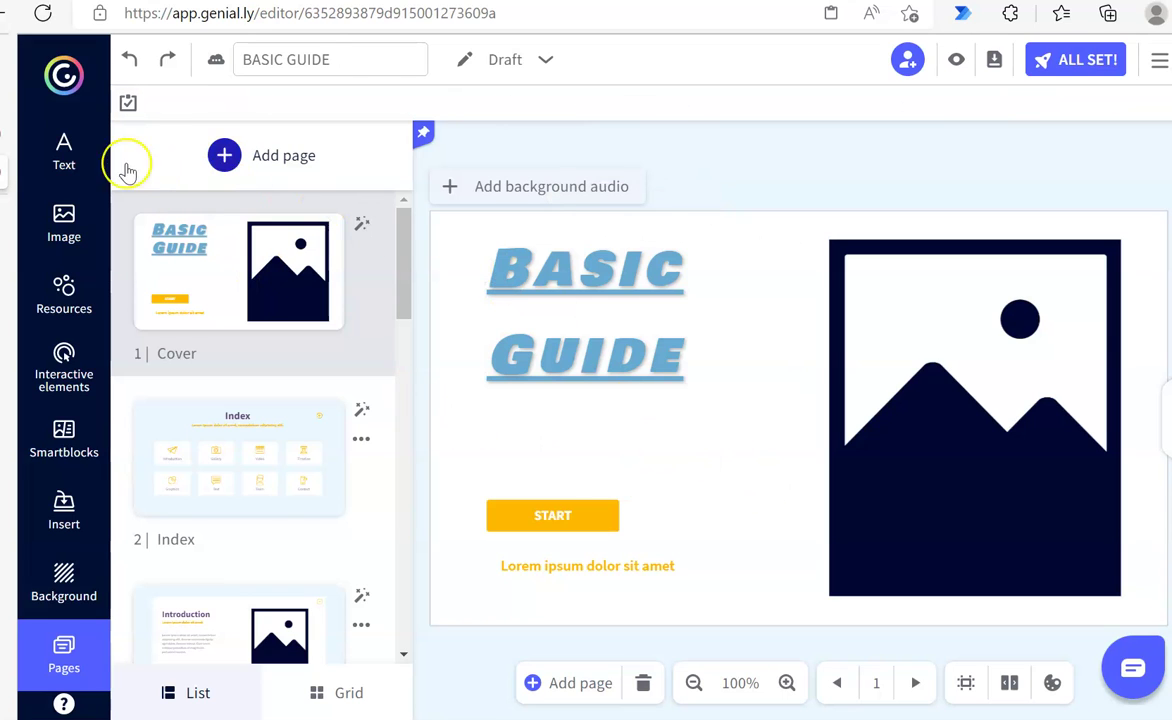
Step: Insert the "You can write an Awesome title" text template with its subtitle and cut the "Basic Guide" title from the cover
{"action": "left_click", "coordinate": [64, 153]}
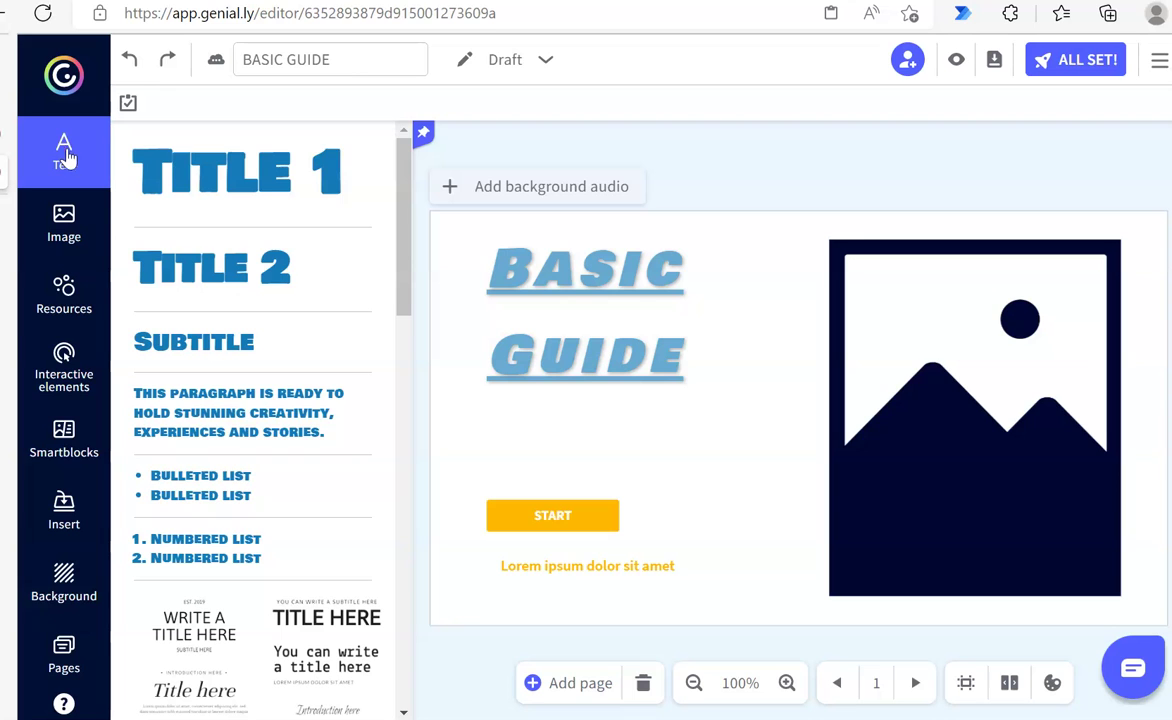
{"action": "left_click_drag", "start_coordinate": [400, 167], "coordinate": [429, 327]}
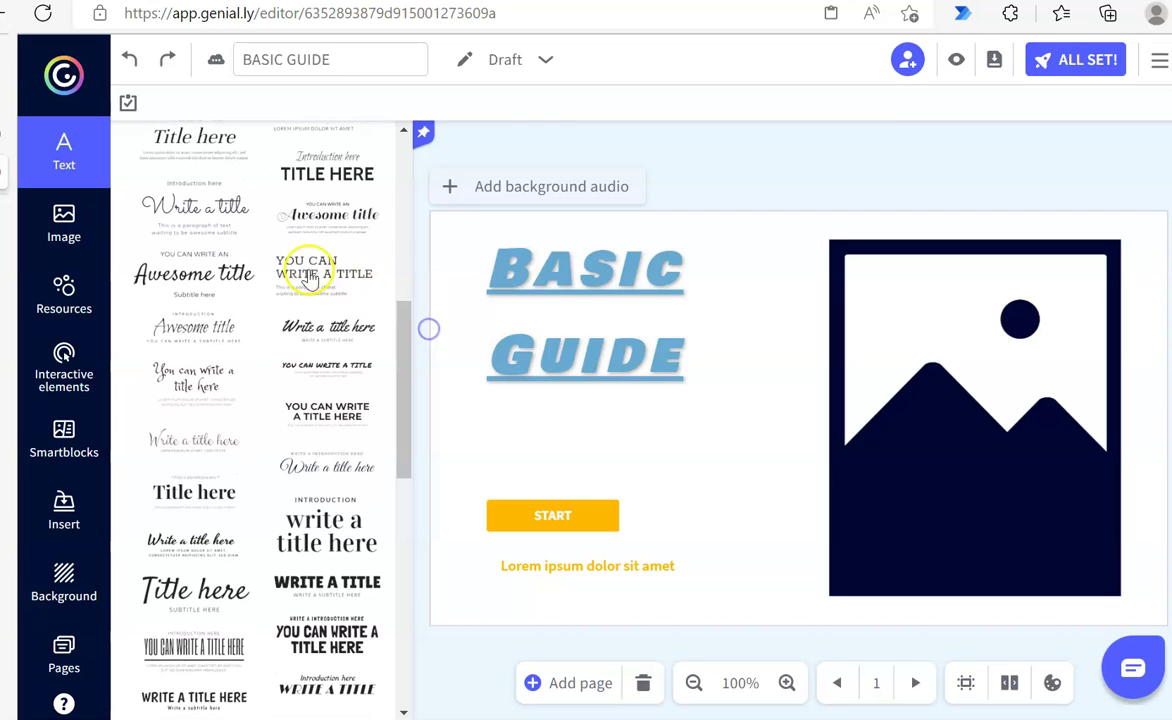
{"action": "left_click", "coordinate": [196, 285]}
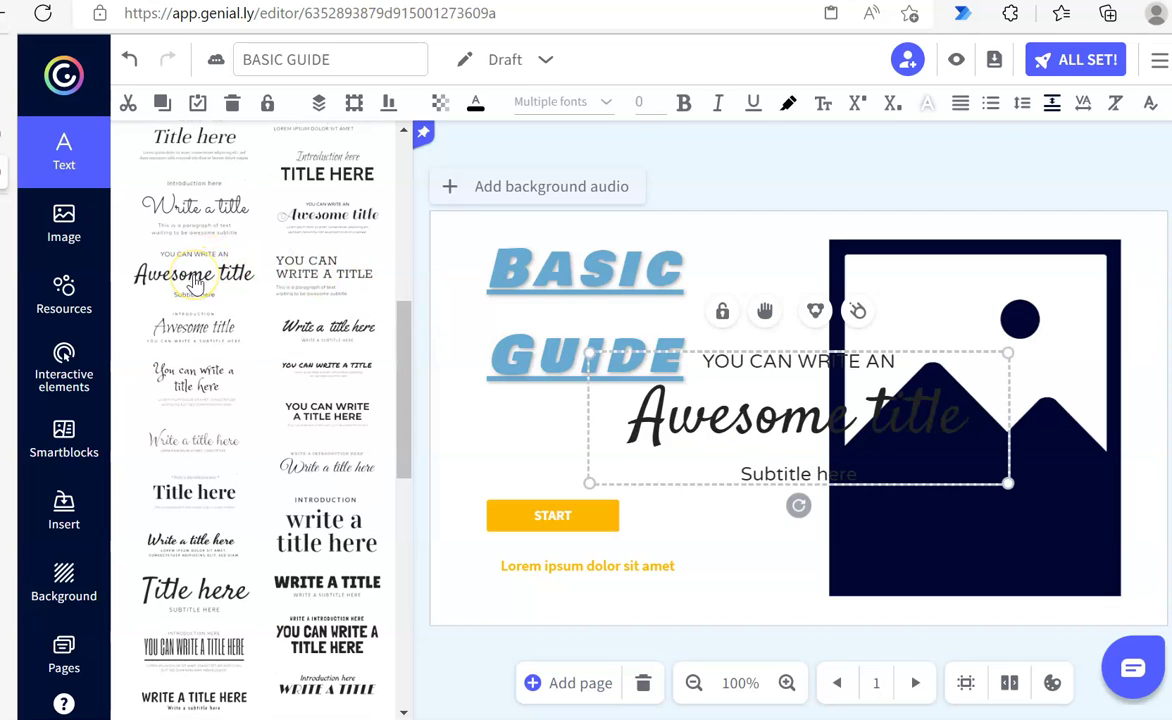
{"action": "left_click", "coordinate": [543, 292]}
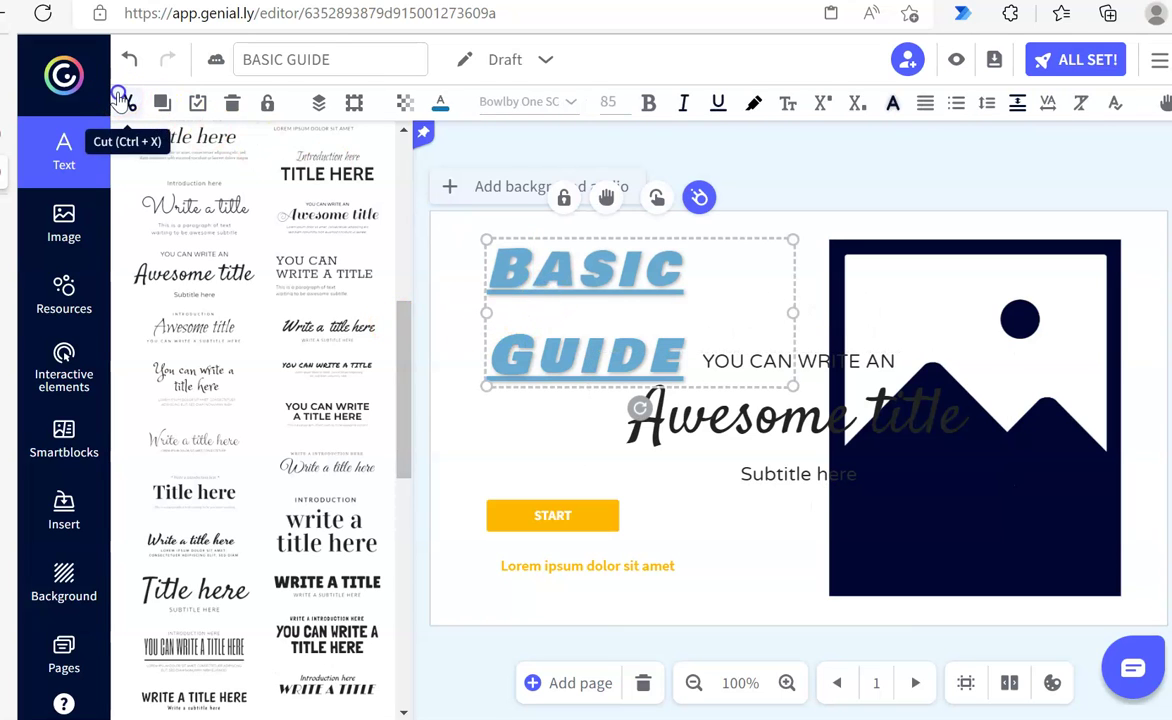
{"action": "left_click", "coordinate": [128, 103]}
Step: Stack "YOU CAN WRITE AN", "Awesome title" and "Subtitle here" closely above the START button, largely clear of the image placeholder
{"action": "left_click_drag", "start_coordinate": [655, 415], "coordinate": [459, 280]}
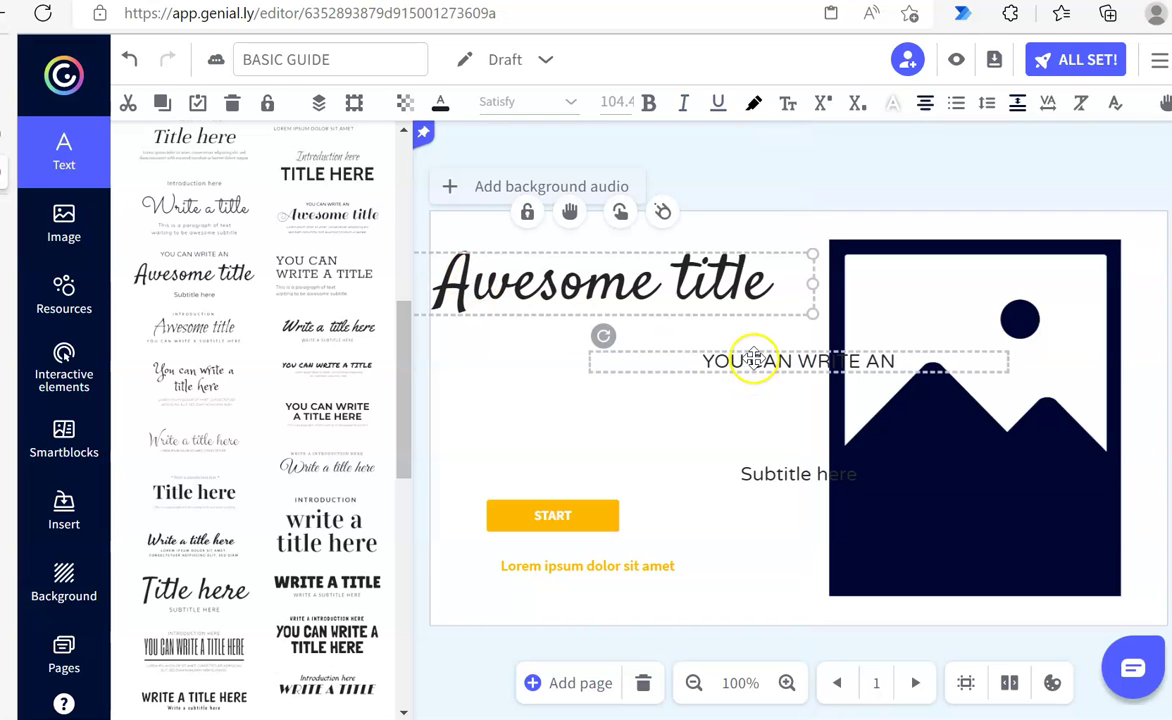
{"action": "left_click_drag", "start_coordinate": [531, 293], "coordinate": [582, 420]}
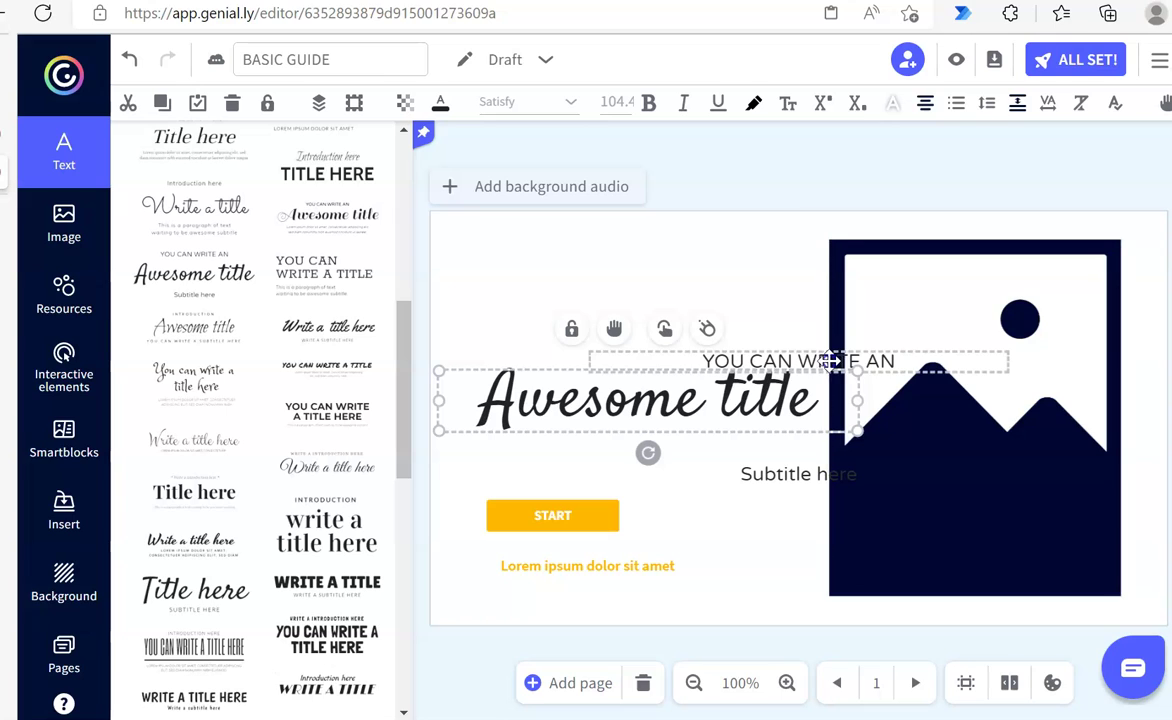
{"action": "left_click_drag", "start_coordinate": [820, 353], "coordinate": [673, 342]}
{"action": "left_click_drag", "start_coordinate": [733, 460], "coordinate": [641, 444]}
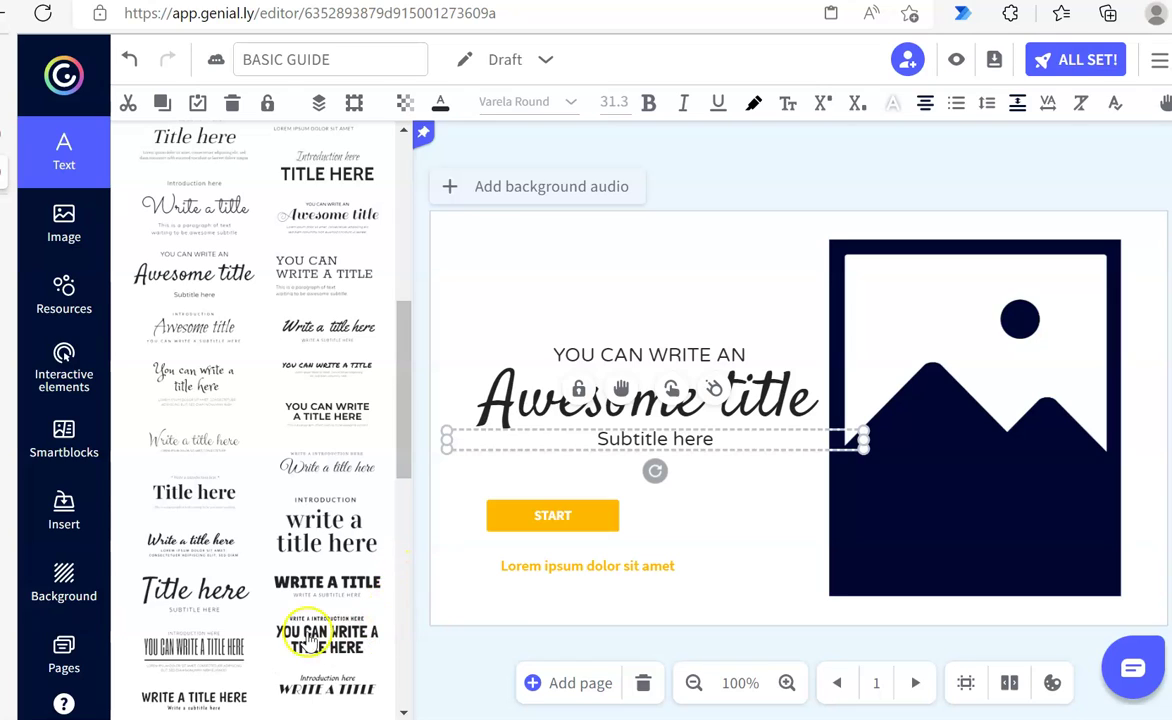